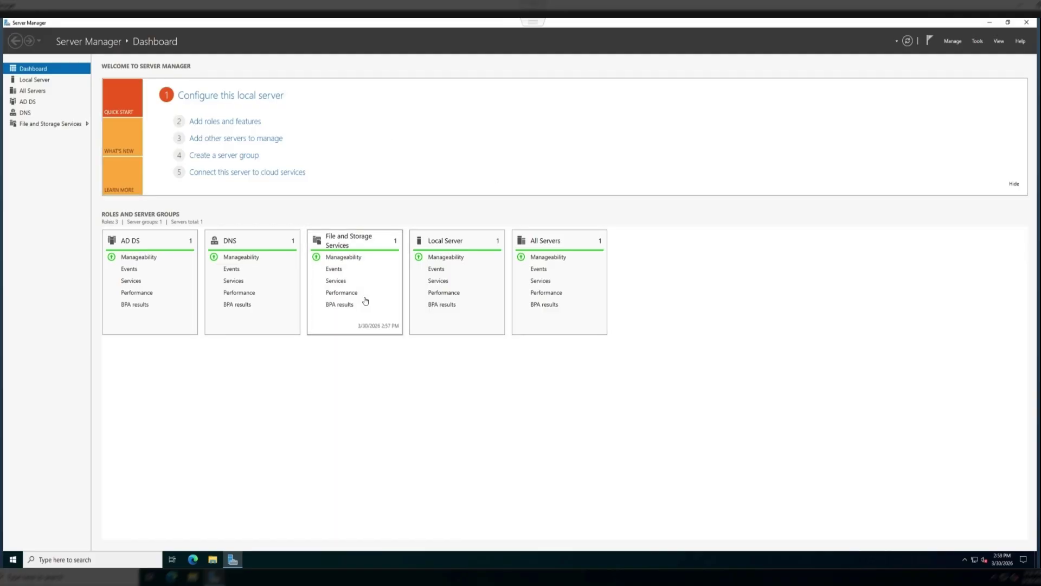
- Start adding roles and features with a role-based or feature-based installation on the server DC01.funmaster4.local
left_click(244, 126)
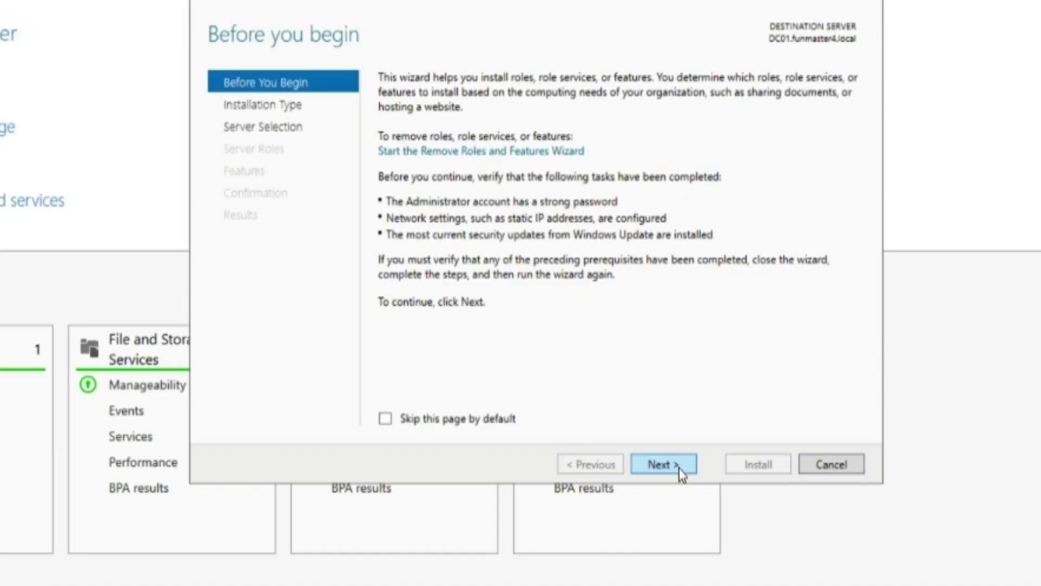
left_click(680, 473)
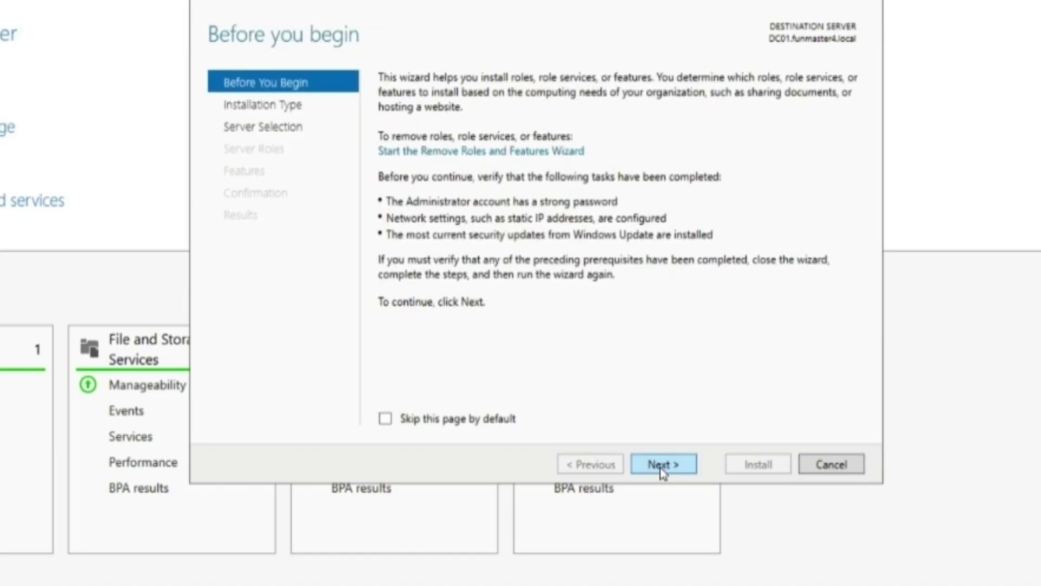
left_click(662, 465)
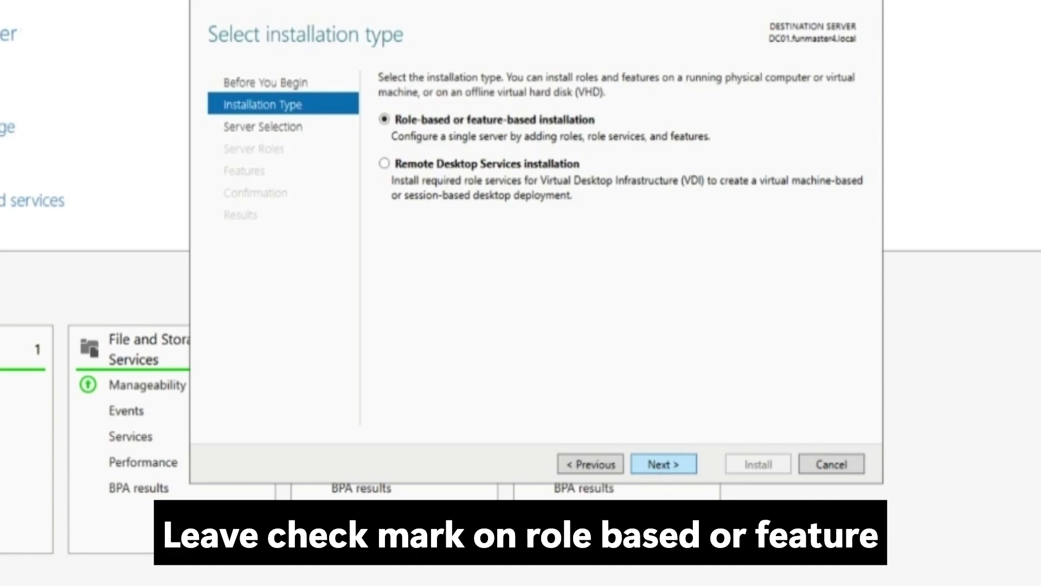
left_click(663, 464)
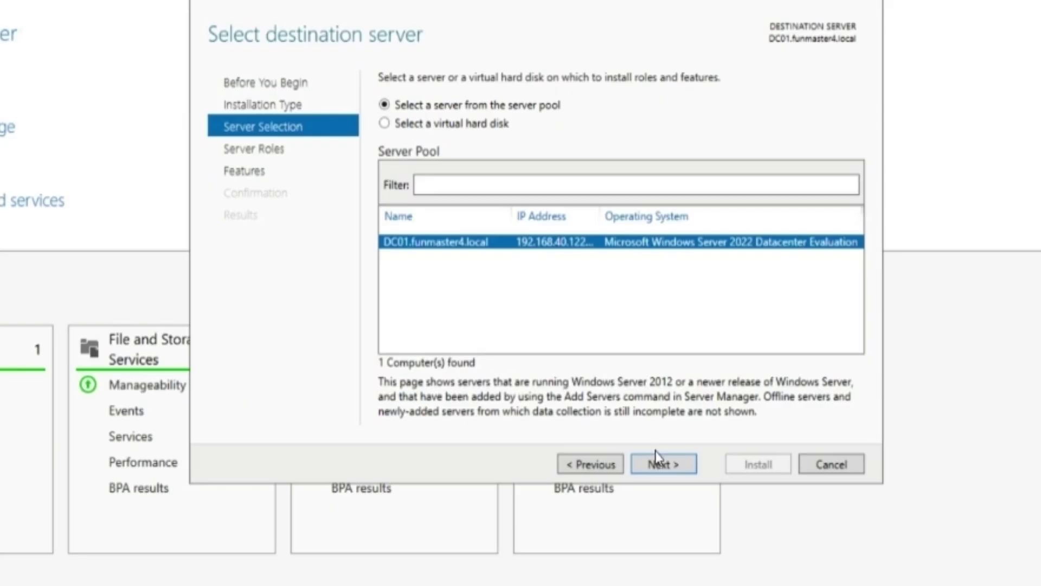
left_click(660, 465)
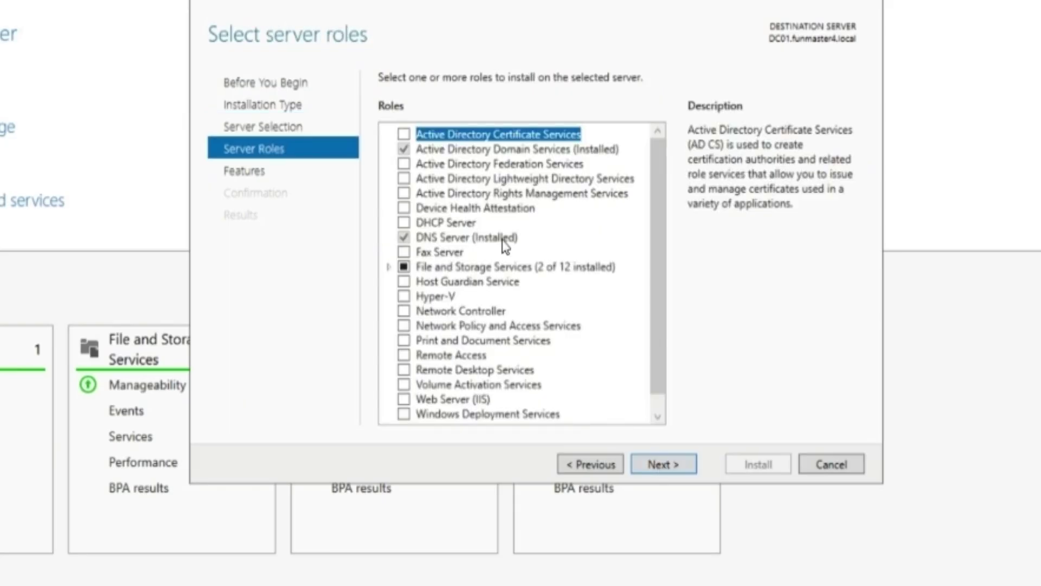
- Select the DHCP Server role with its required management tools and keep the default feature selection
left_click(403, 222)
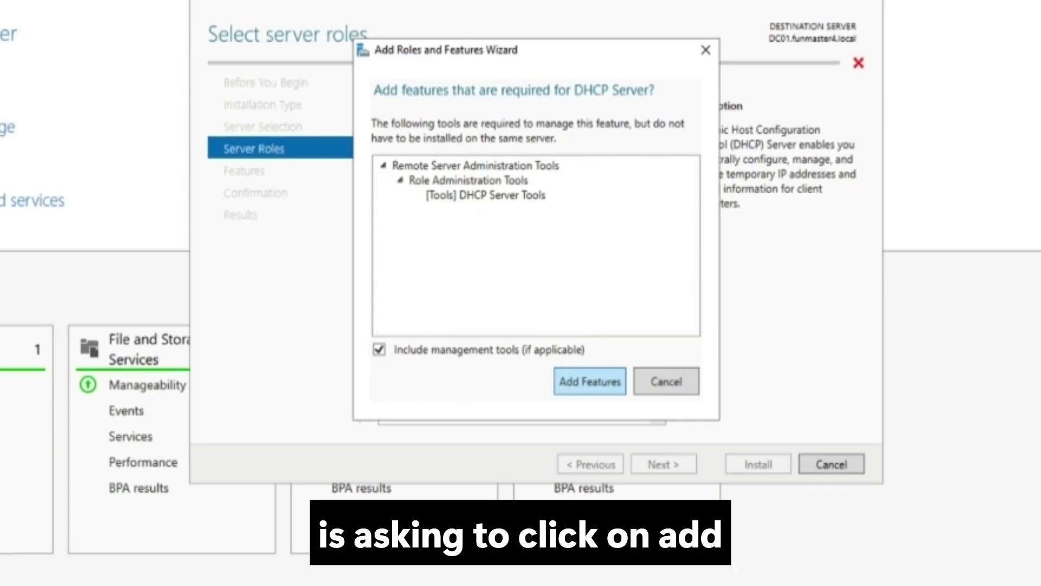
key("Return")
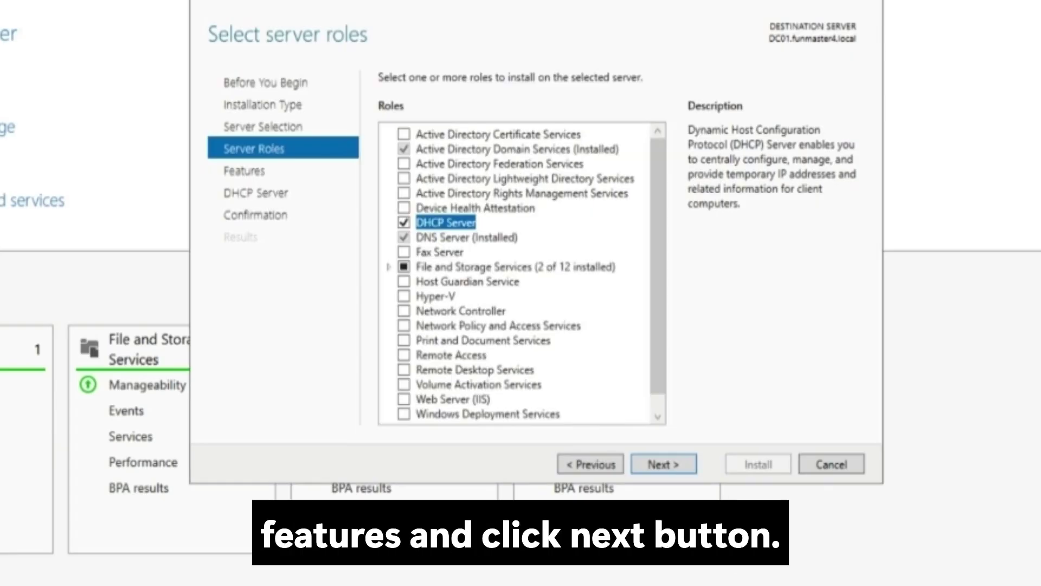
left_click(678, 466)
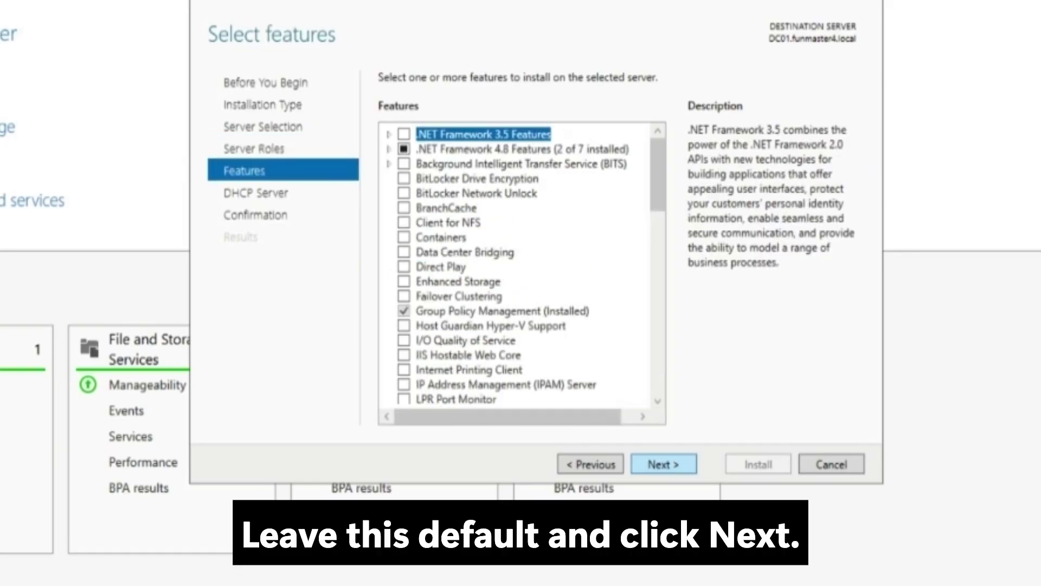
left_click(678, 466)
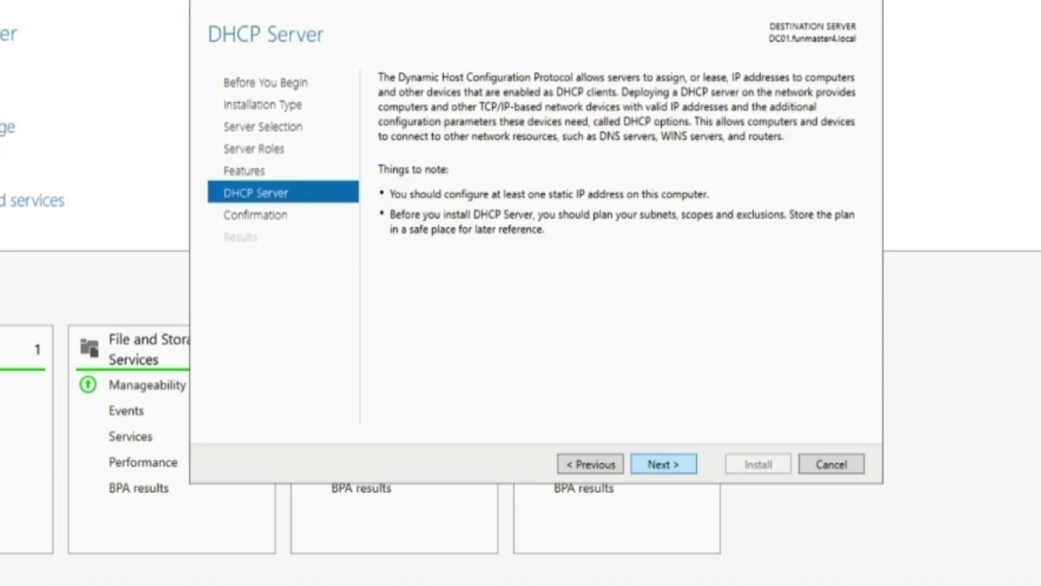
left_click(678, 466)
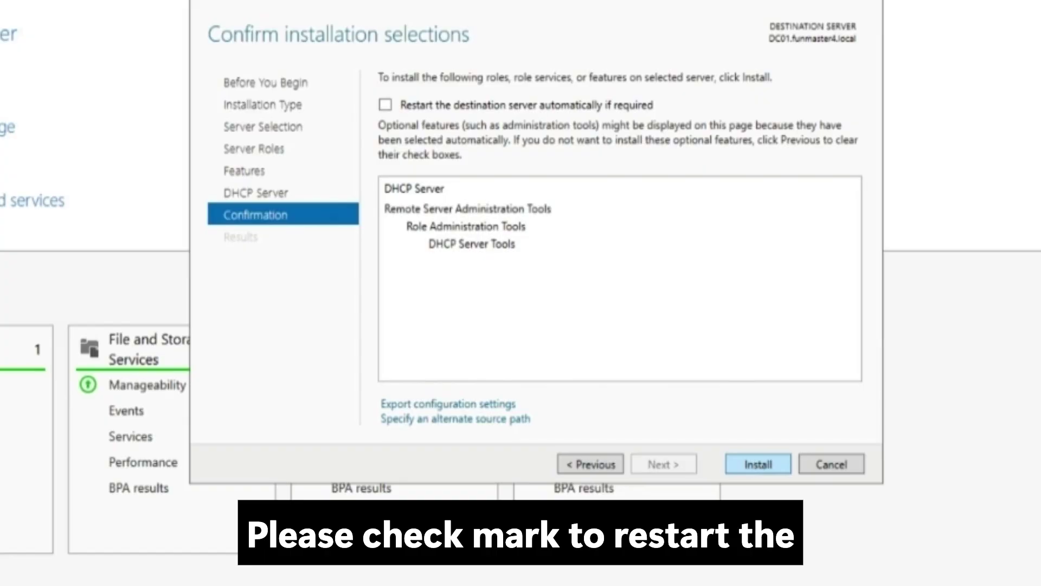
- Allow the destination server to restart automatically if required, install the DHCP Server role and close the wizard when done
left_click(399, 109)
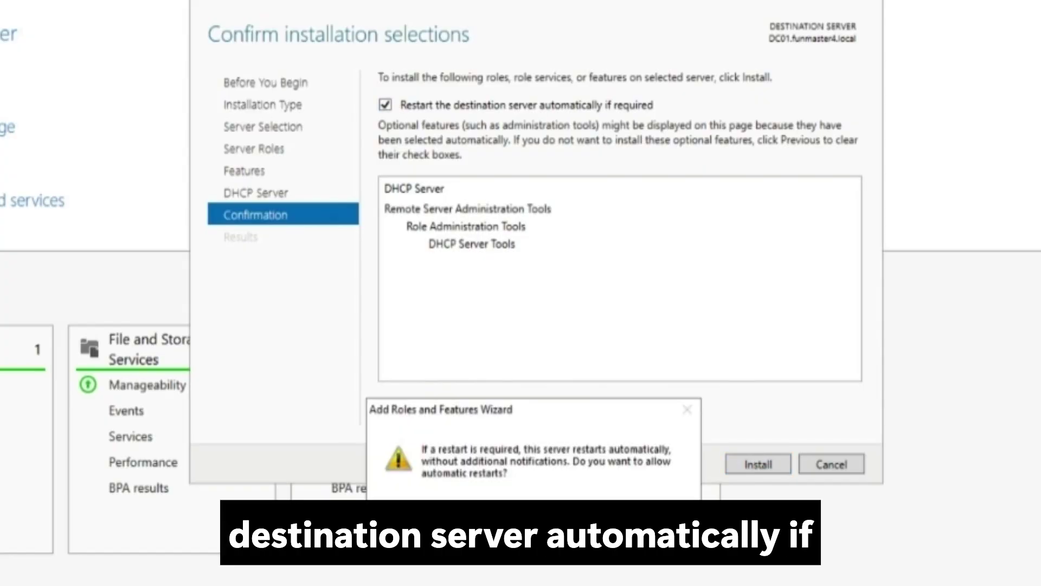
key("Return")
left_click(768, 470)
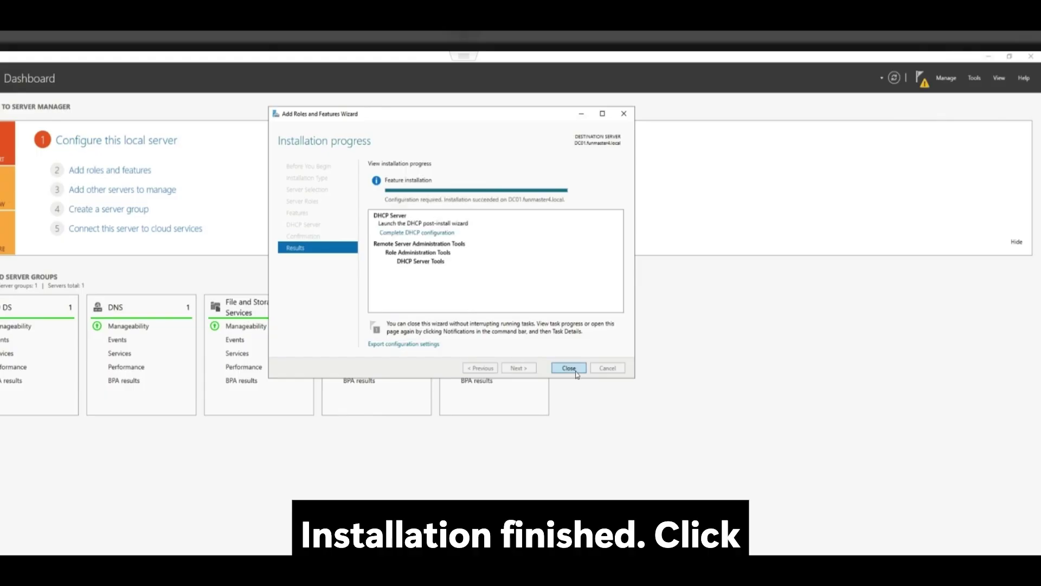
left_click(569, 369)
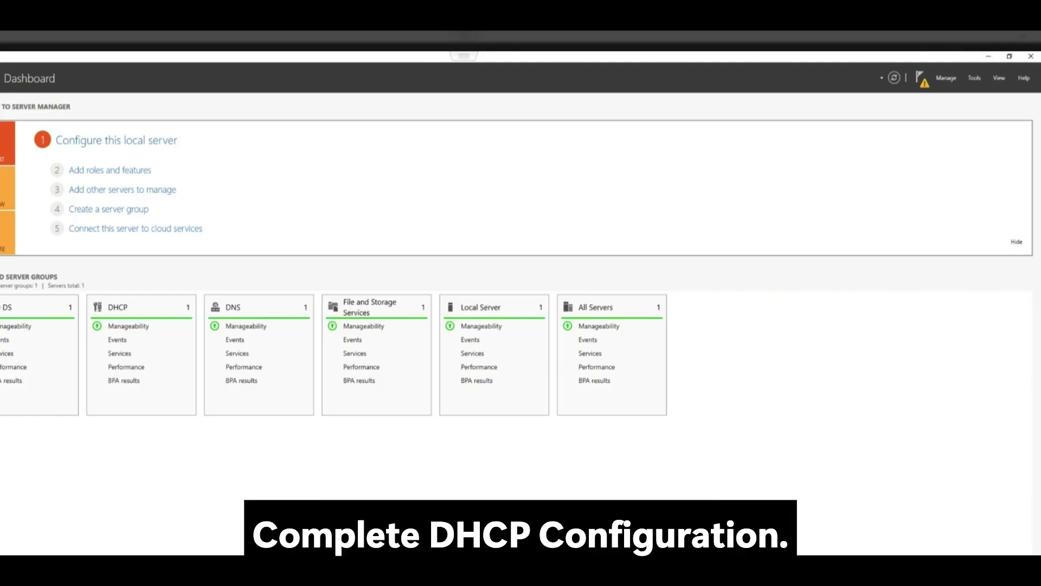
- Complete the DHCP post-install configuration, authorizing the server with the preset administrator credentials, and check the task notifications
left_click(924, 82)
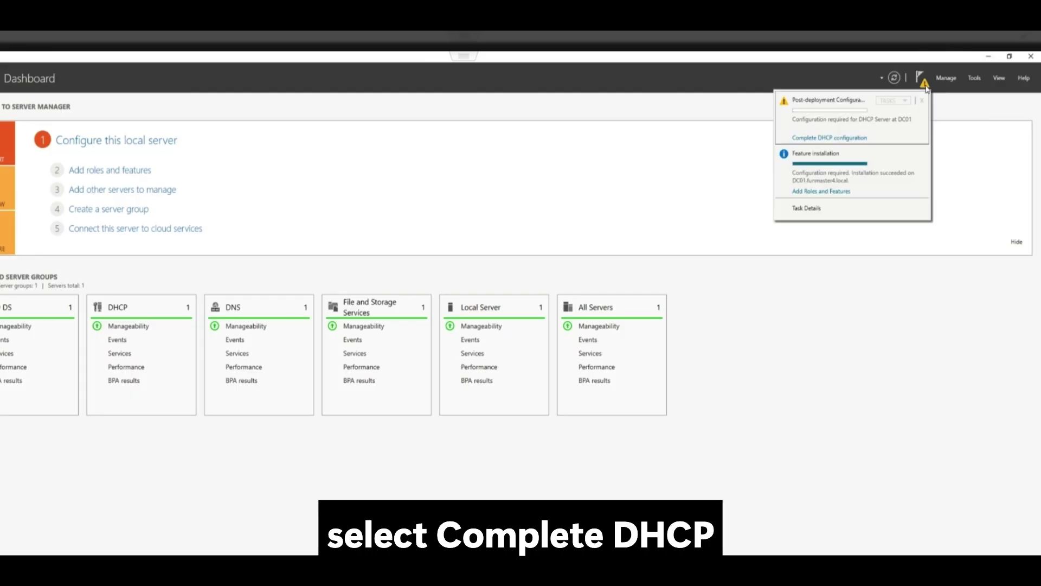
left_click(840, 139)
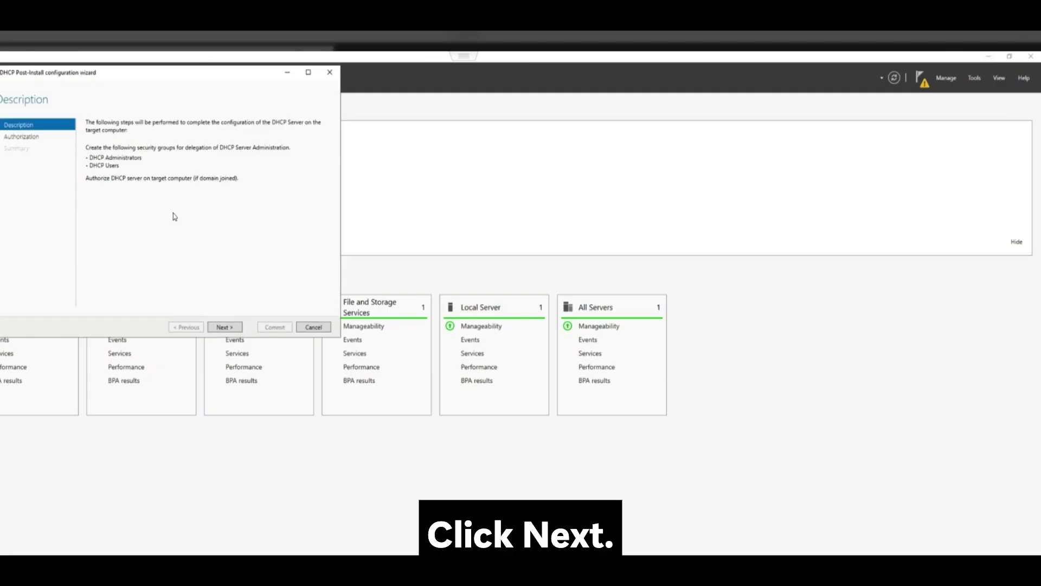
left_click(235, 329)
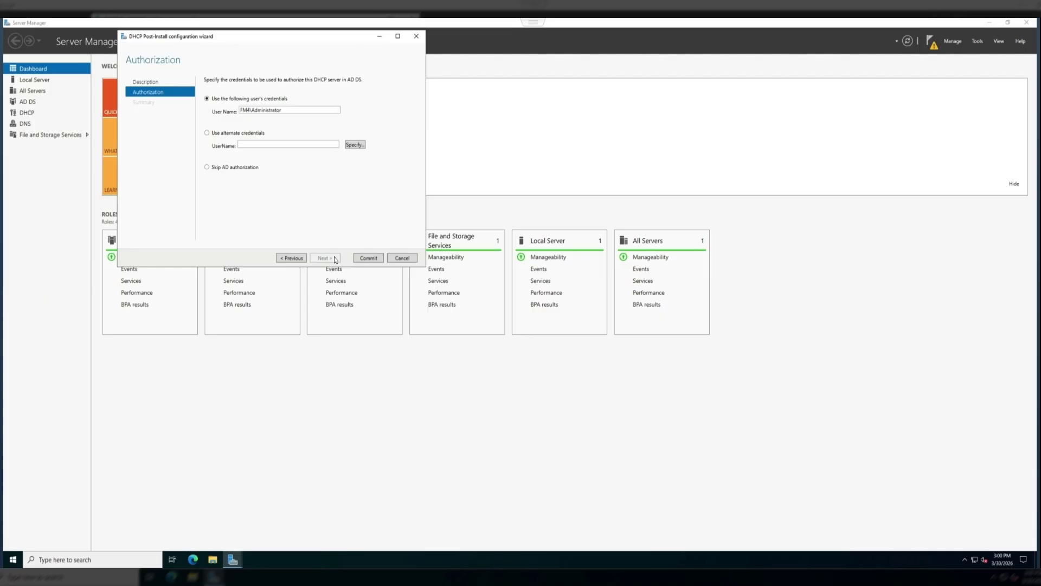
left_click(370, 258)
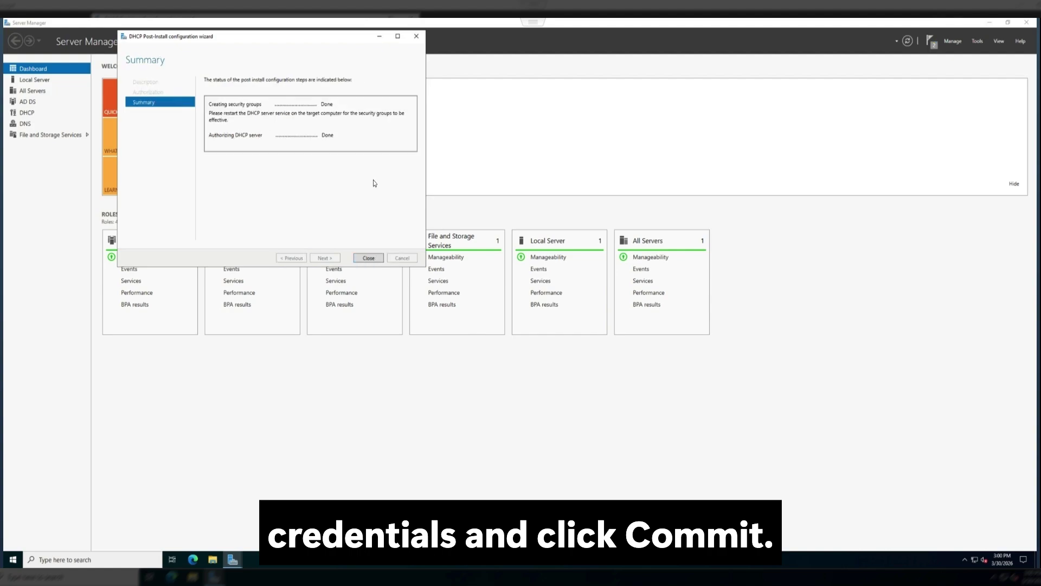
left_click(368, 257)
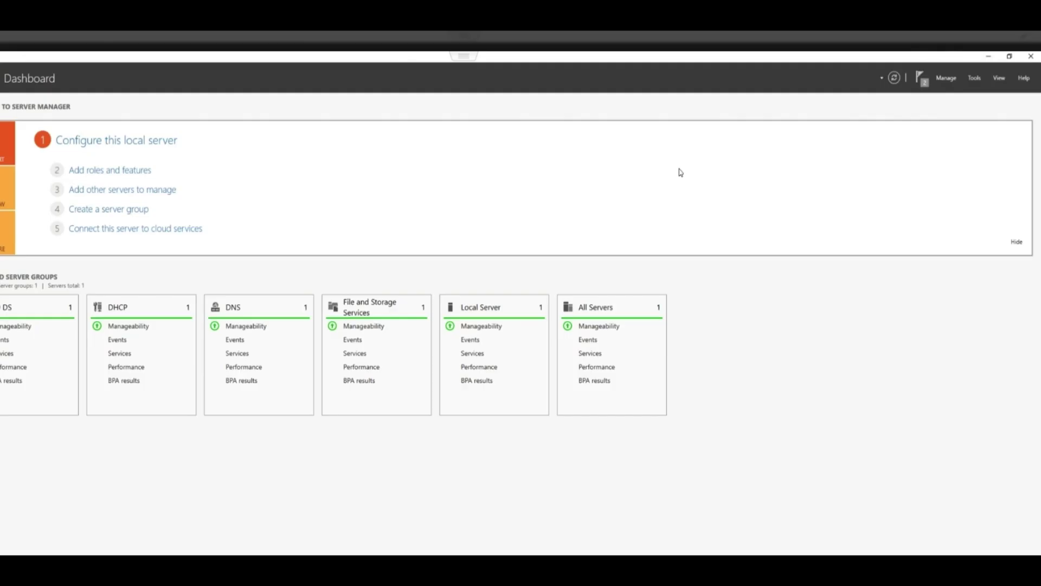
left_click(922, 78)
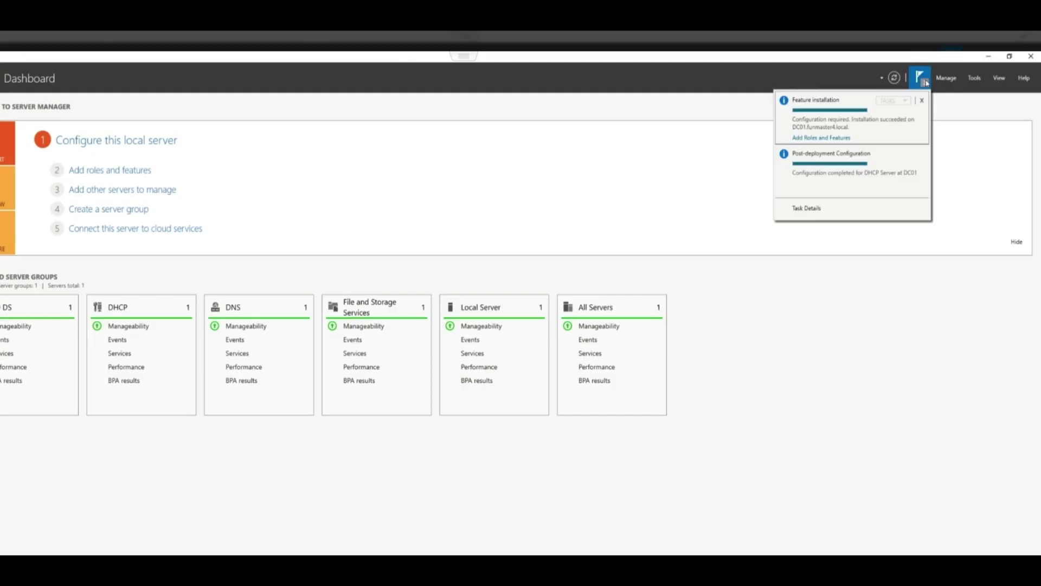
left_click(951, 104)
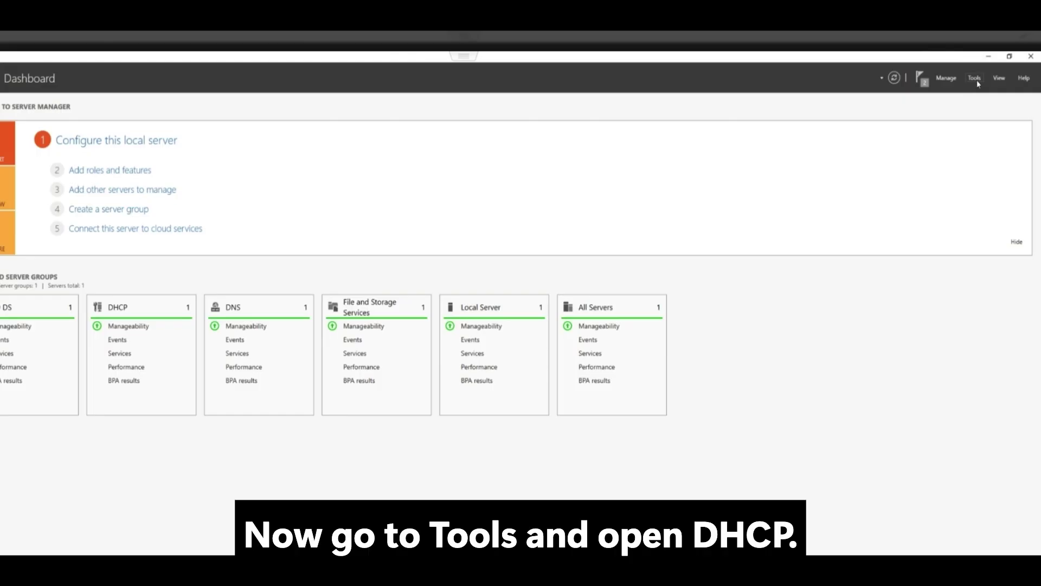
- Open the DHCP management console and start a new IPv4 scope named "Internal"
left_click(976, 79)
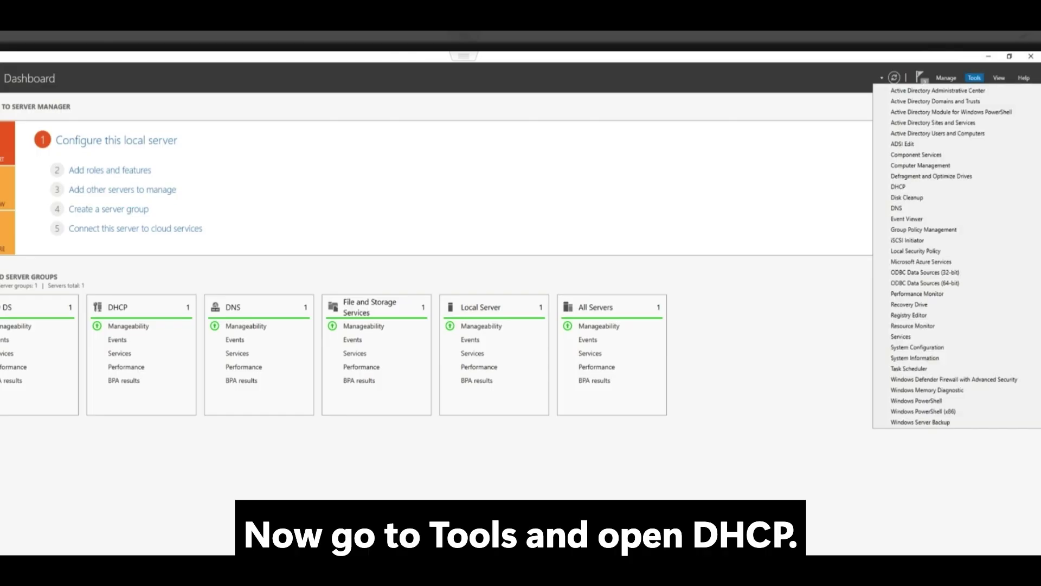
left_click(915, 187)
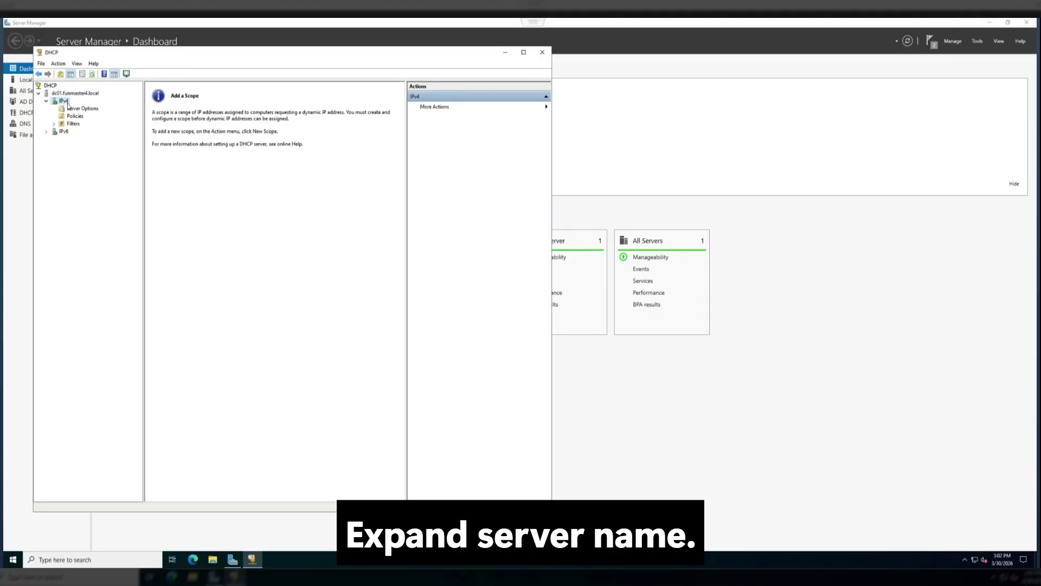
right_click(63, 101)
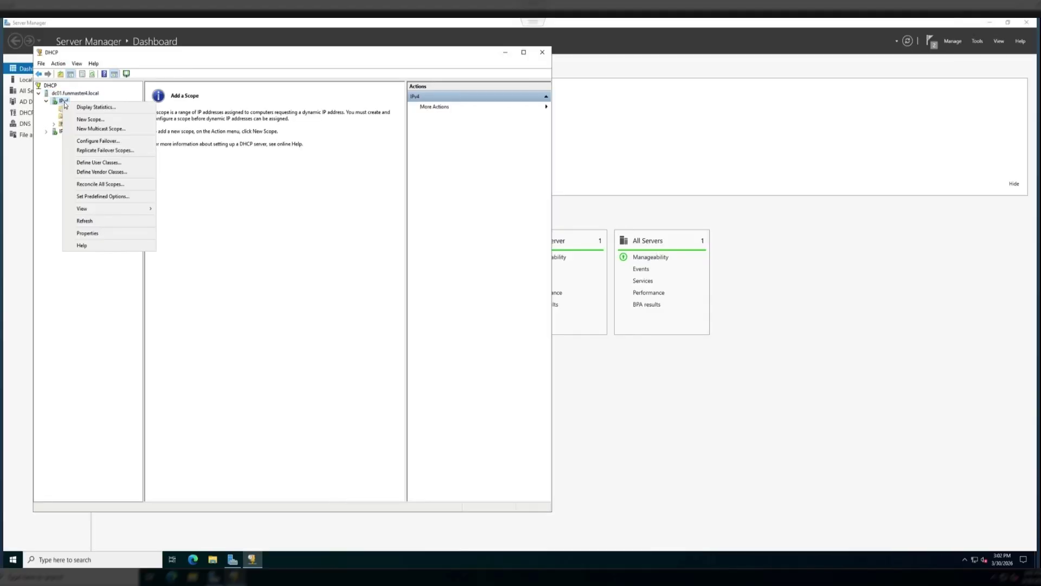
left_click(103, 120)
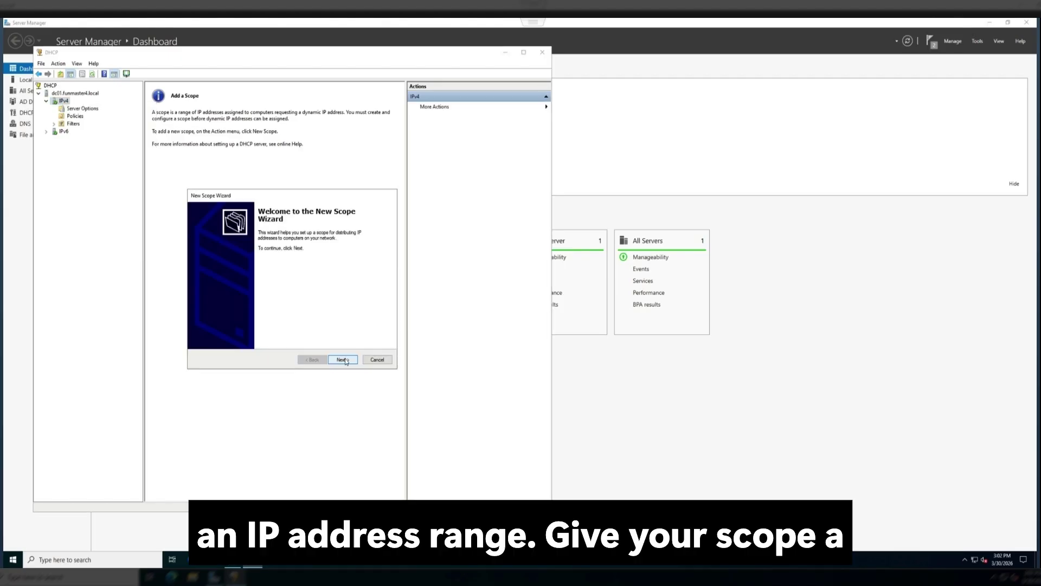
left_click(343, 360)
left_click(279, 257)
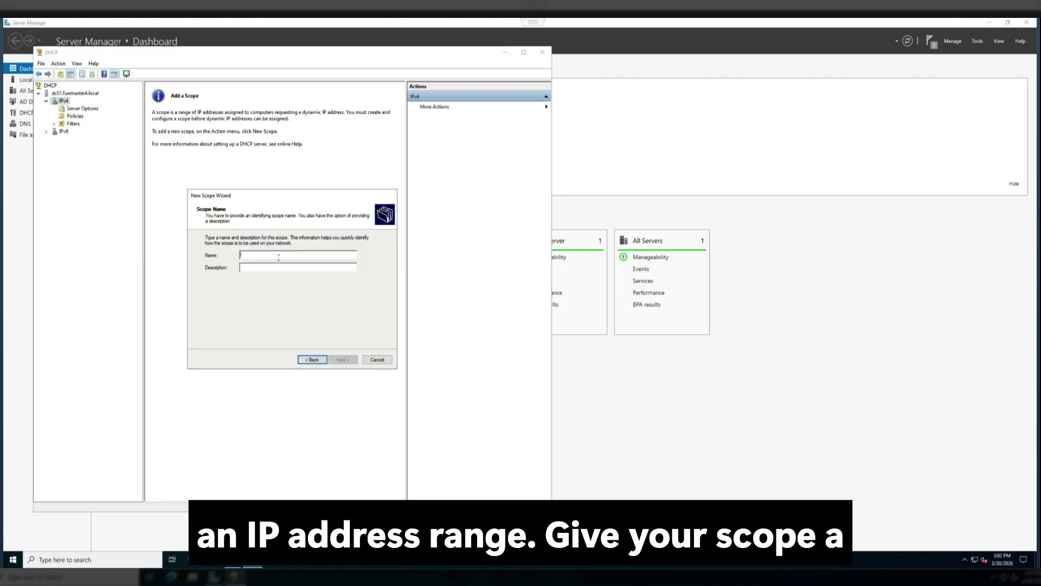
type("Internal")
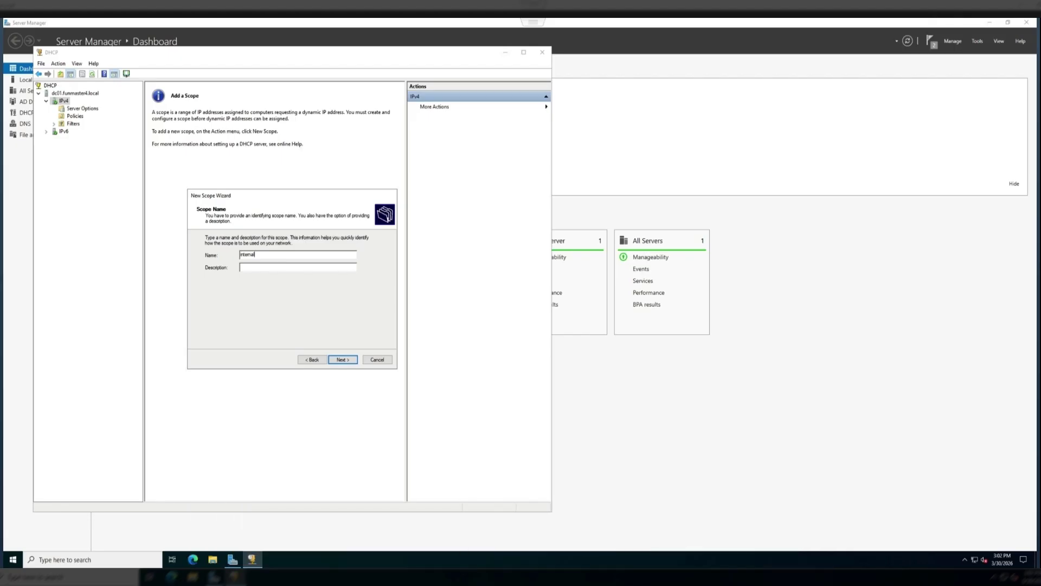
left_click(350, 363)
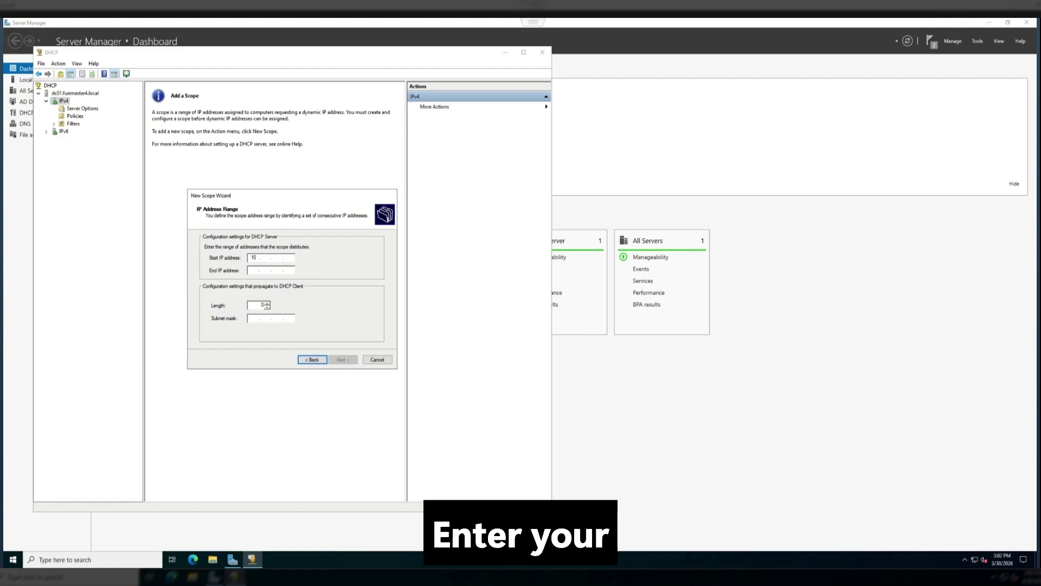
- Set the scope's address range from 192.168.40.1 to 192.168.40.254, keeping the default subnet mask
type("192.16")
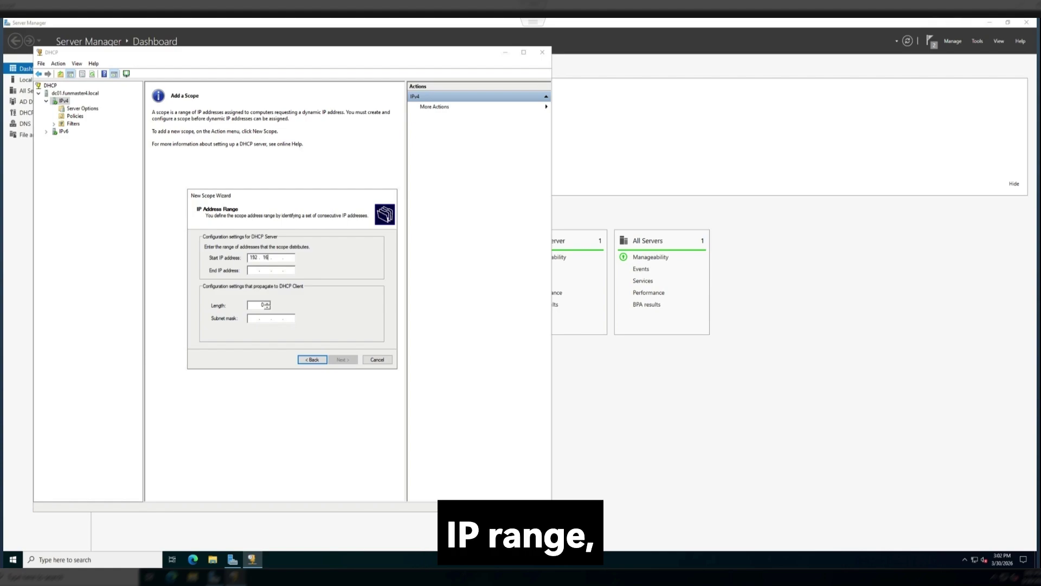
type("8.40")
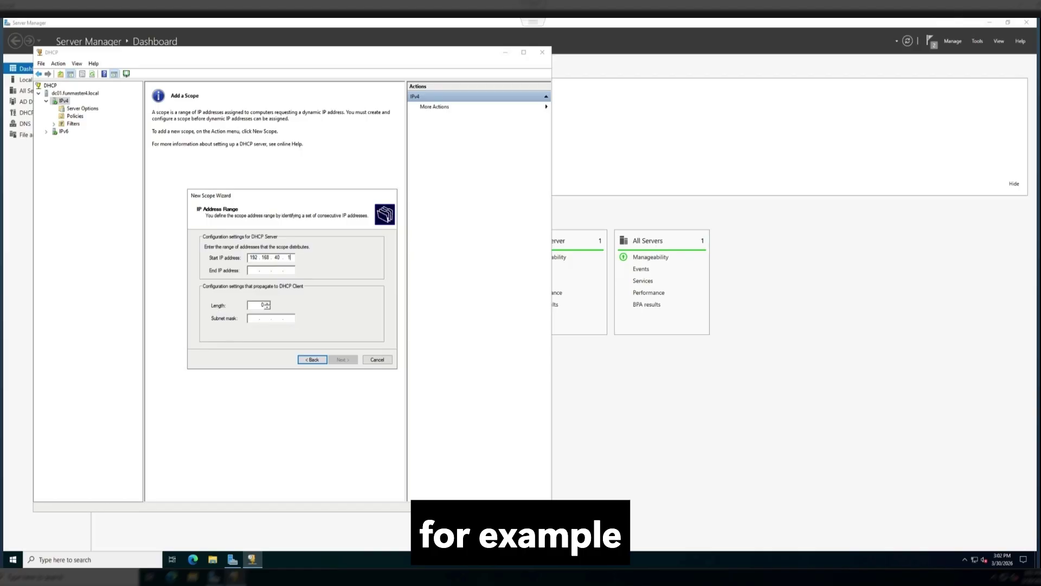
left_click(253, 270)
type("192 . 1")
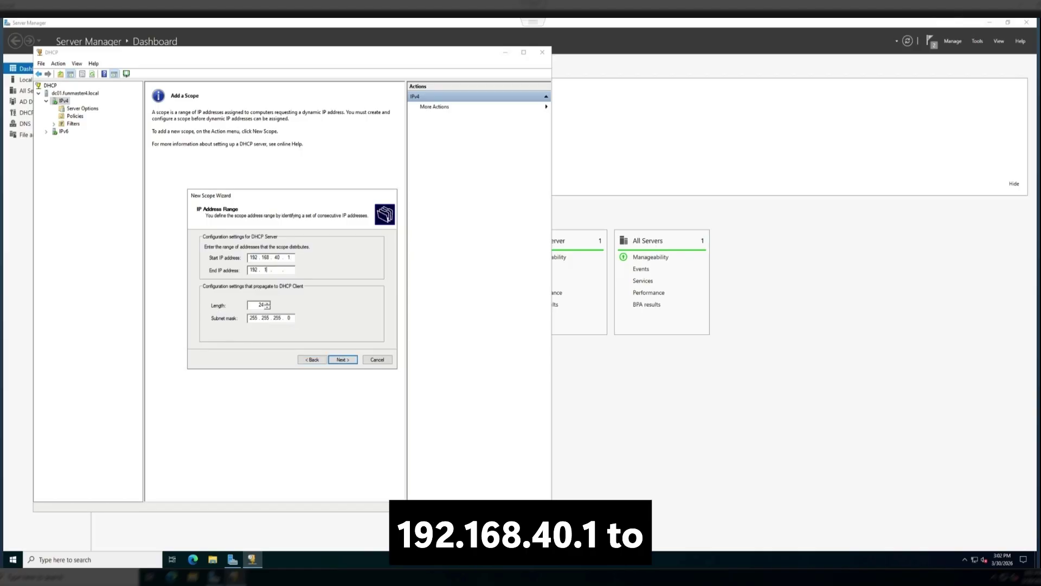
type("68 . 40 . 254")
key("Tab")
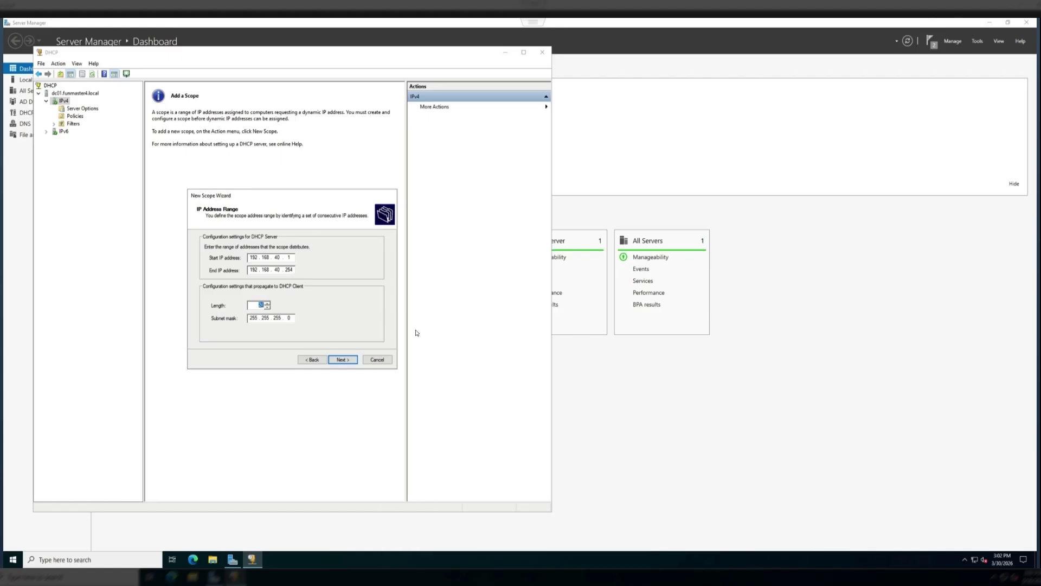
left_click(343, 359)
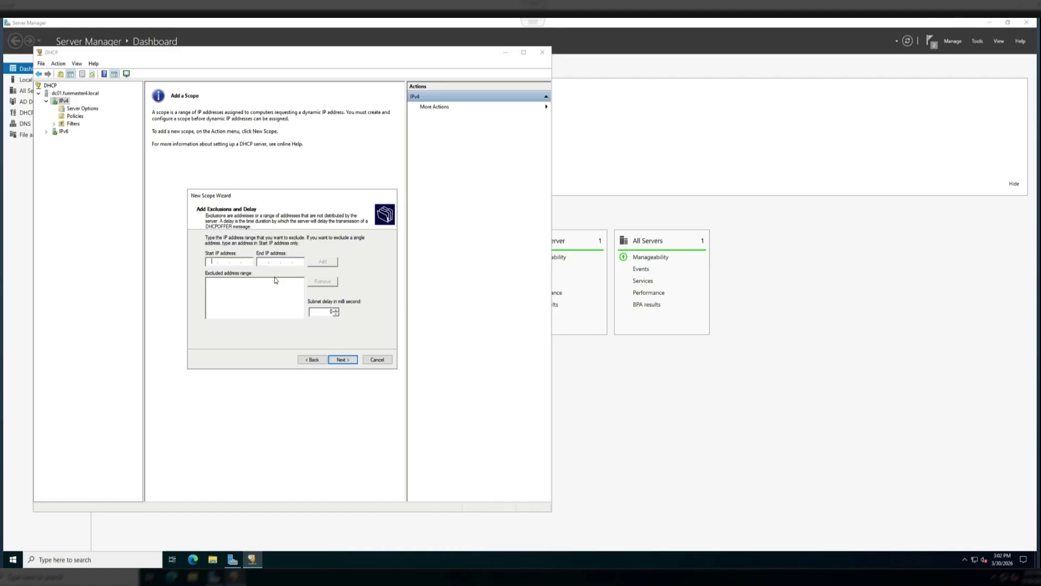
- Exclude the address range 192.168.40.1 to 192.168.40.20 from the scope
type("192.16")
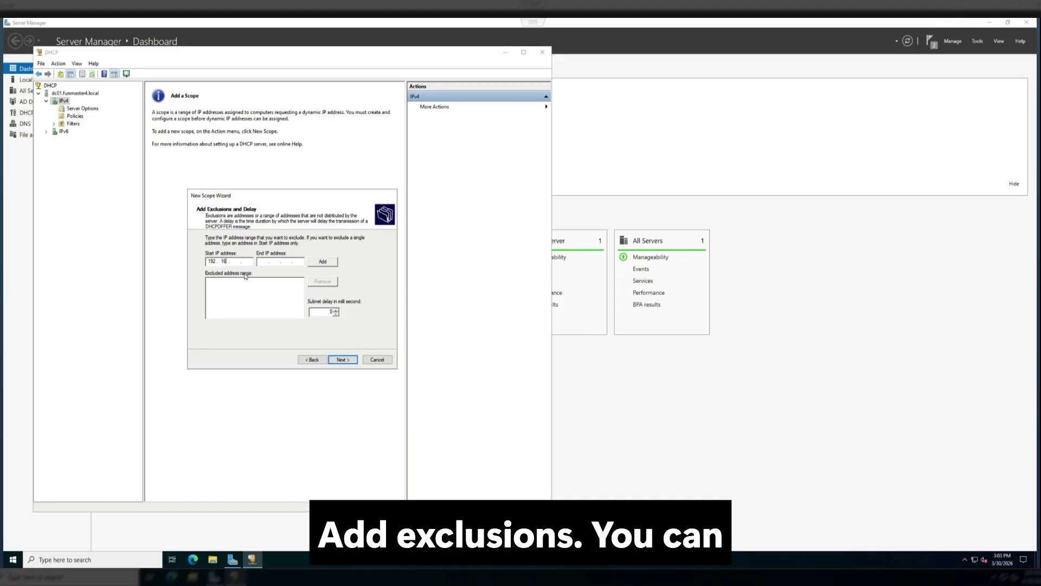
type("8")
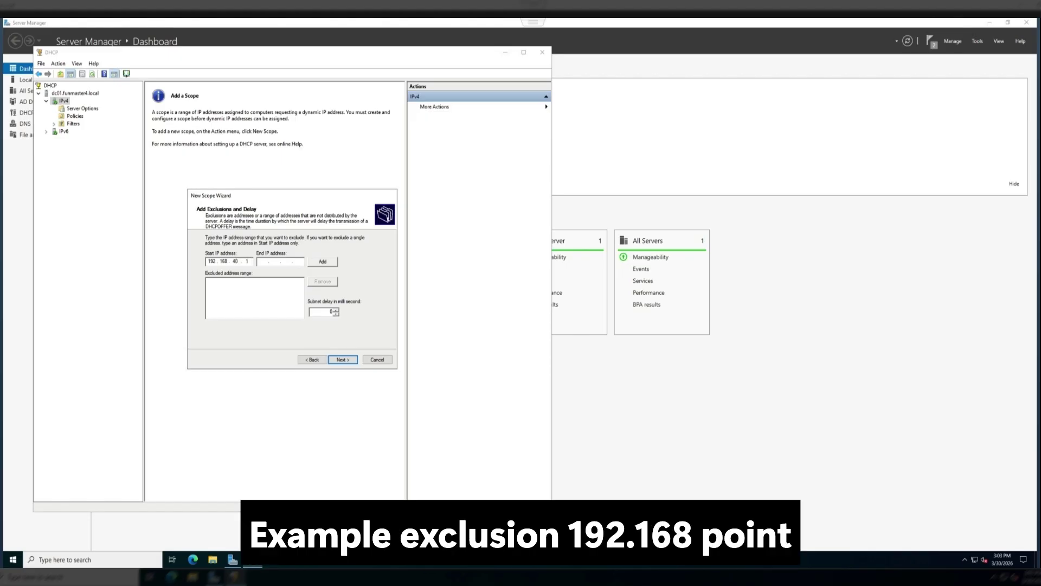
type("192 . ")
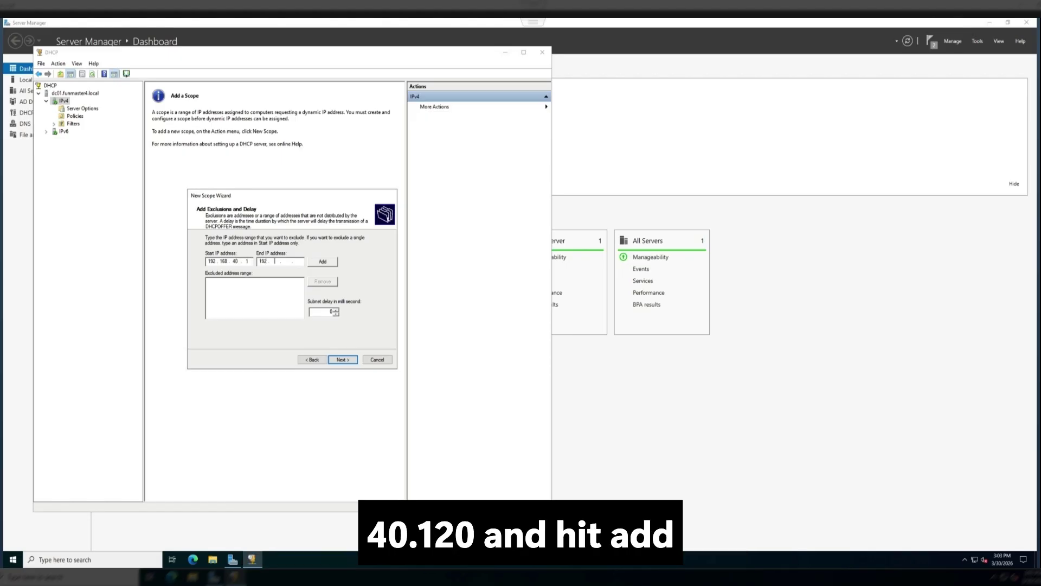
type("168")
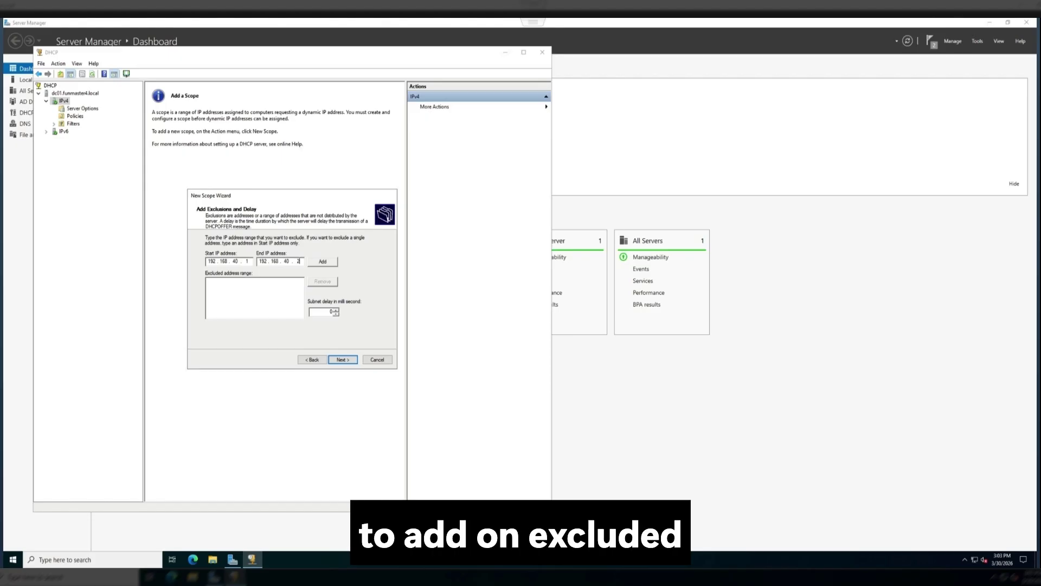
left_click(324, 261)
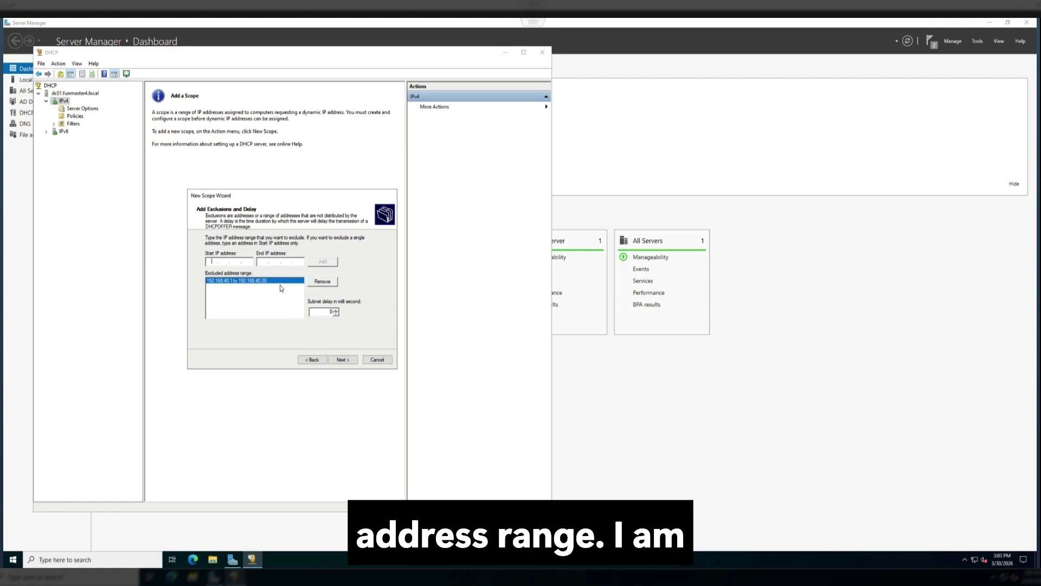
- Exclude a second address range from 192.168.40.110 to 192.168.40.130 and continue to the lease duration
left_click(232, 265)
type("1")
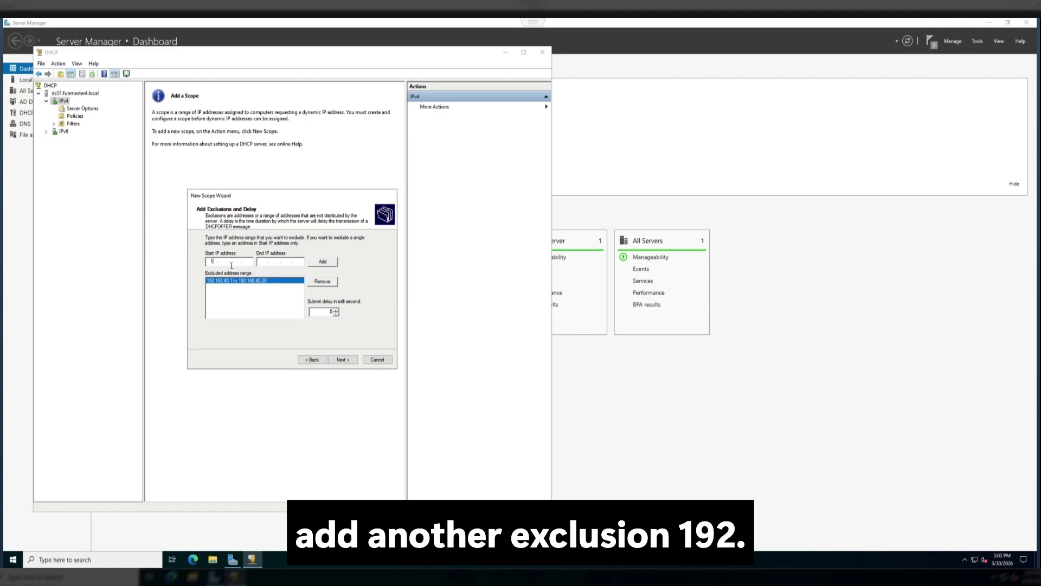
type("92 . 168 . 4 ")
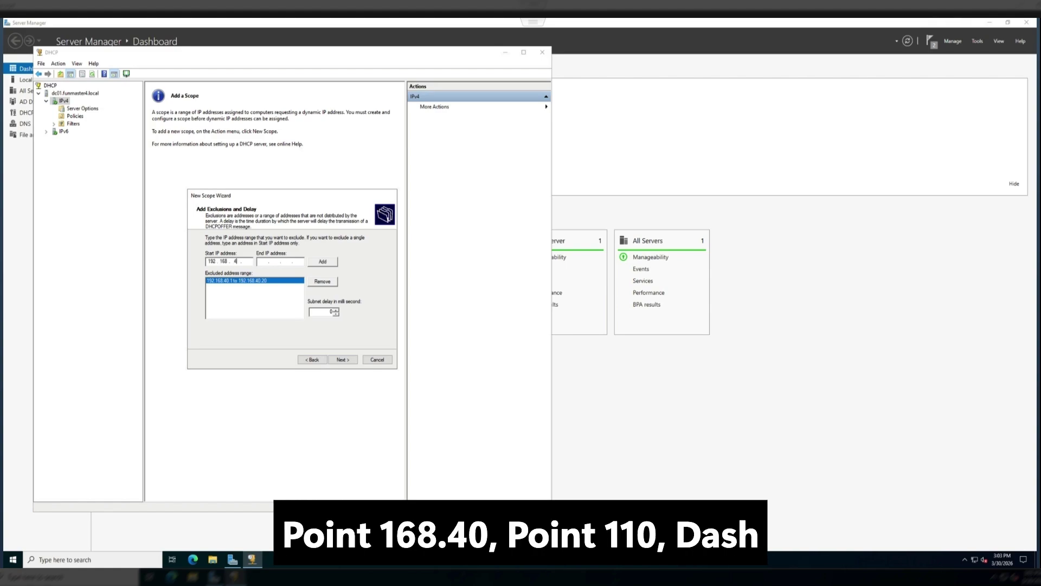
type("0 . 110")
left_click(261, 261)
type("192 . 164")
key("BackSpace")
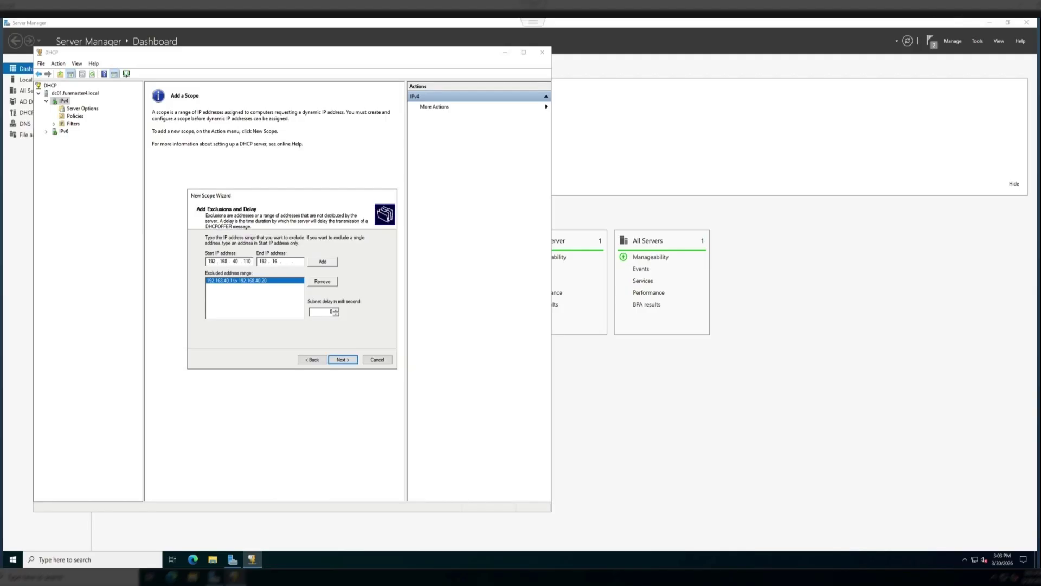
type("8 . 40 . 130")
left_click(343, 359)
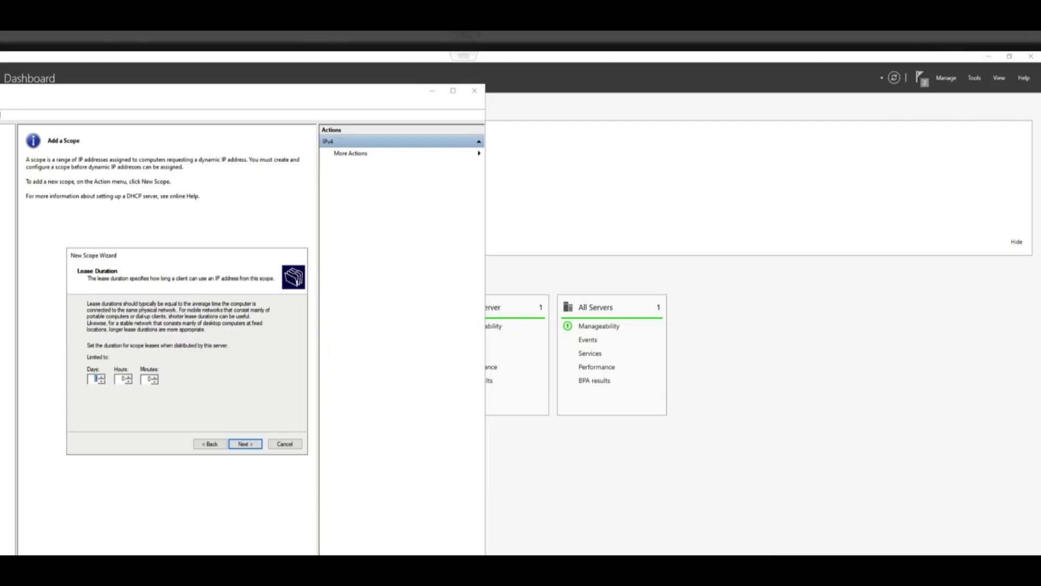
- Keep the default lease duration, choose to configure the DHCP options now, and add 192.168.40.122 as the default gateway
left_click(254, 444)
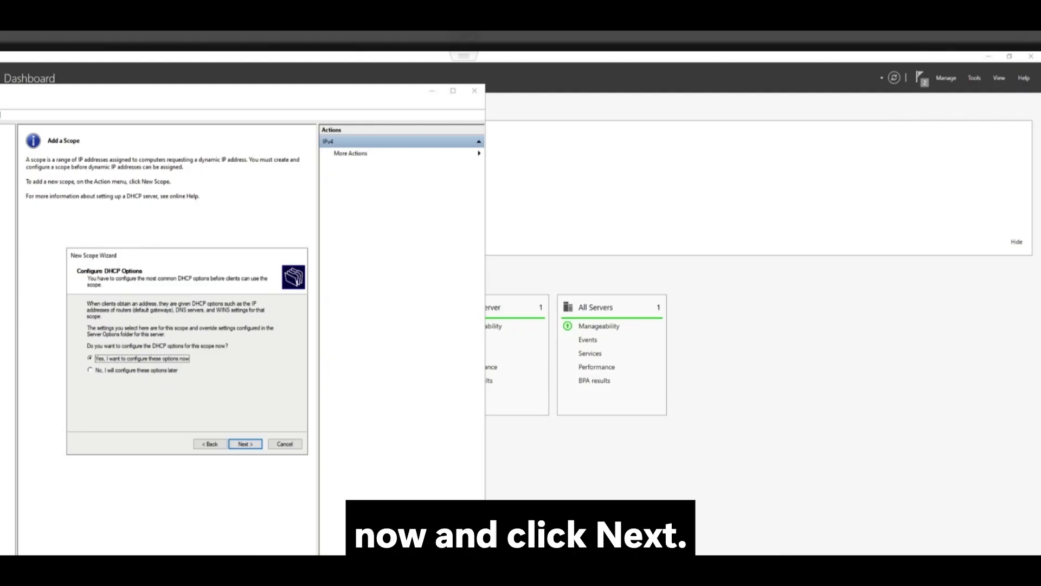
left_click(245, 445)
type("192 . 168 . 40 . 122")
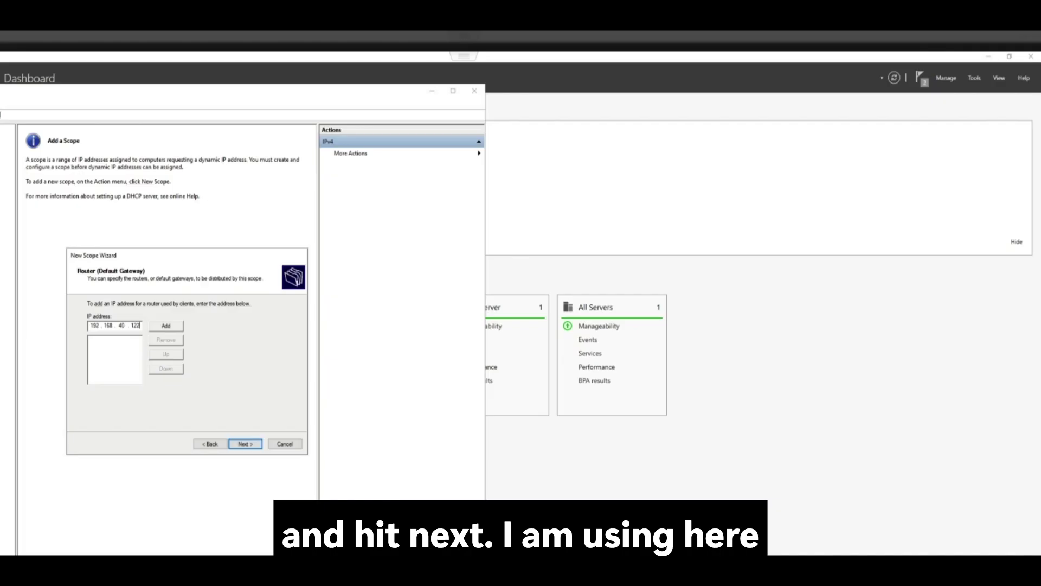
left_click(177, 328)
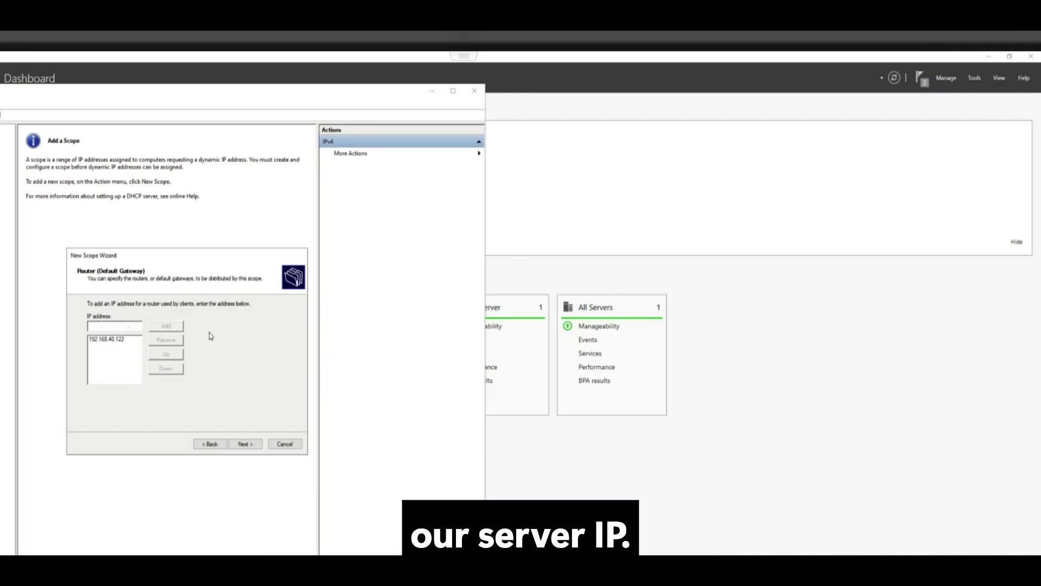
left_click(253, 446)
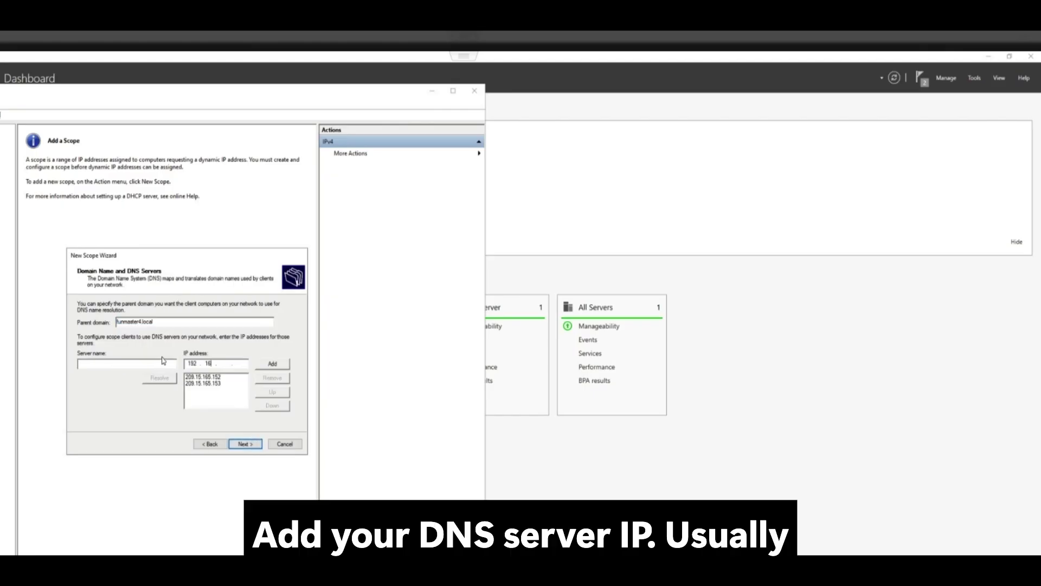
key("BackSpace")
key("BackSpace")
key("BackSpace")
key("BackSpace")
key("BackSpace")
- Copy the parent domain name into the server name, resolve it to 192.168.40.122, and add that address as a DNS server
left_click(163, 322)
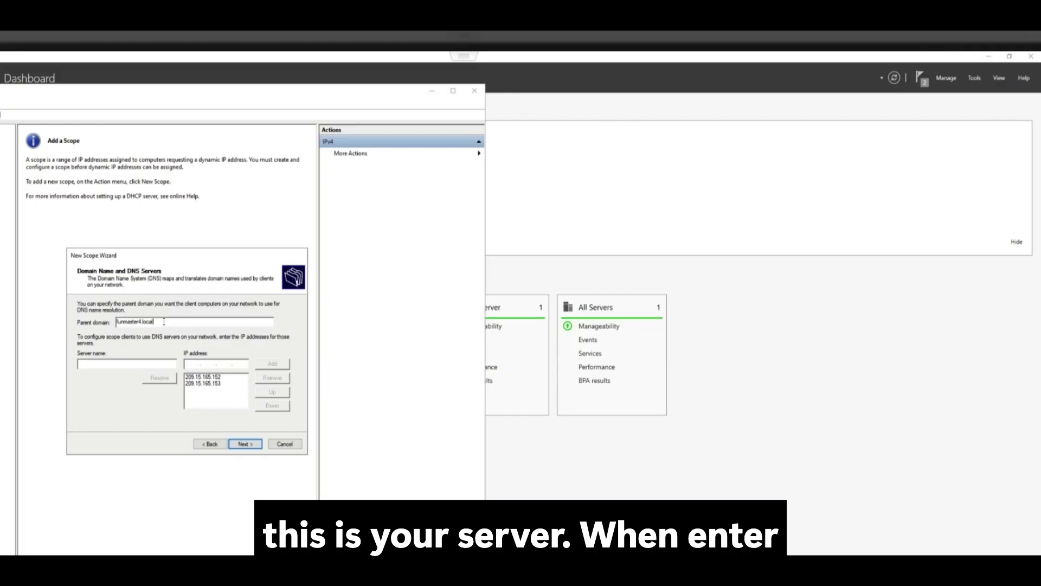
double_click(149, 322)
key("ctrl+c")
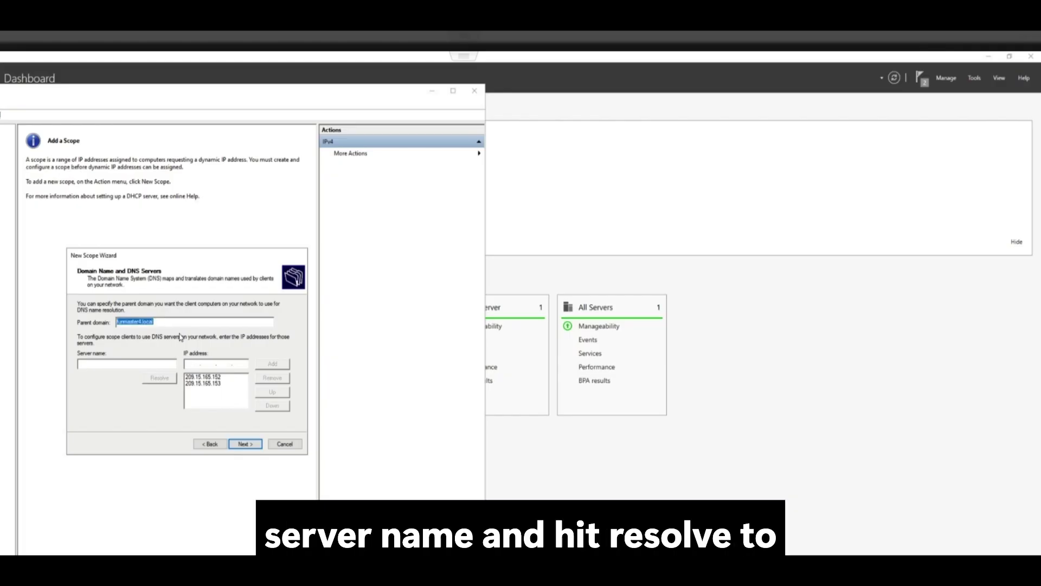
left_click(127, 364)
key("ctrl+v")
left_click(160, 378)
double_click(190, 364)
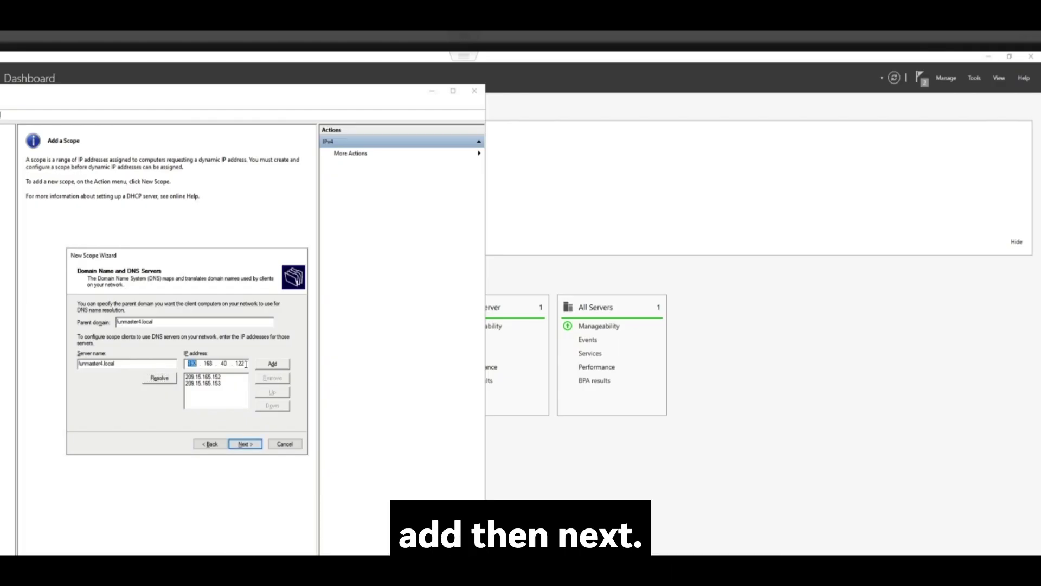
left_click(248, 444)
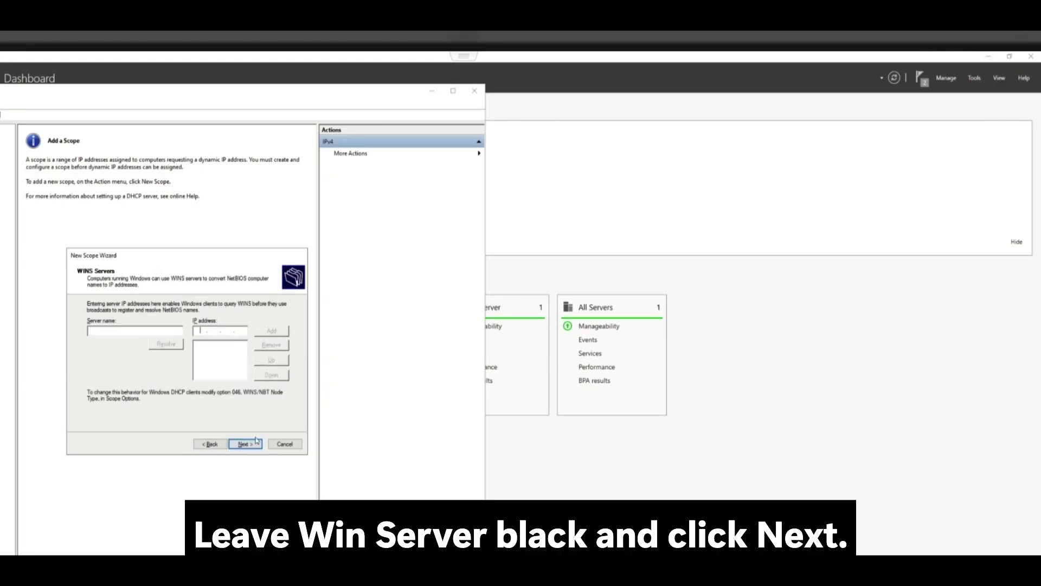
- Leave the WINS servers blank, activate the scope now and finish creating it
left_click(254, 440)
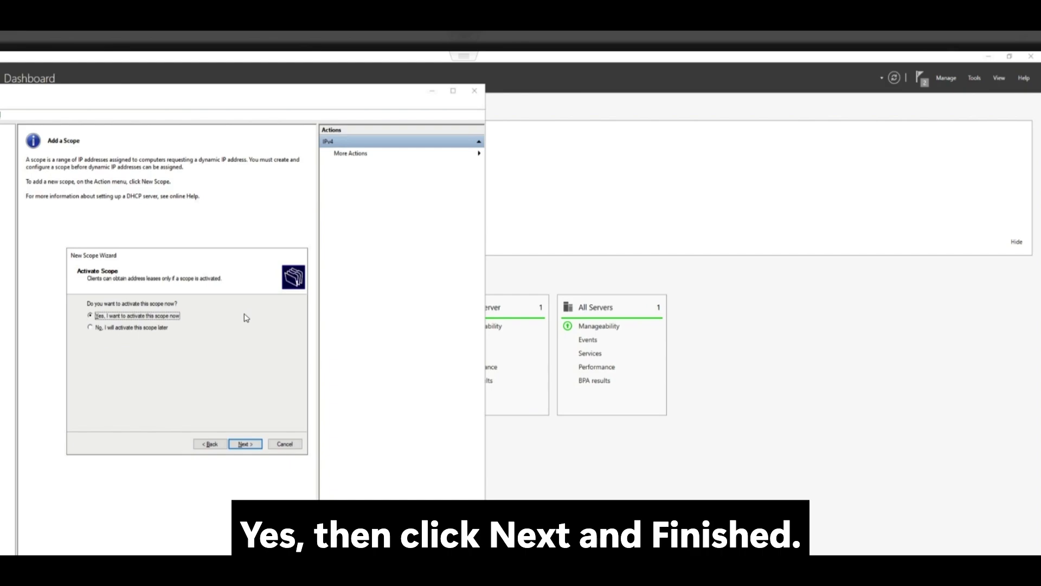
left_click(245, 444)
left_click(246, 443)
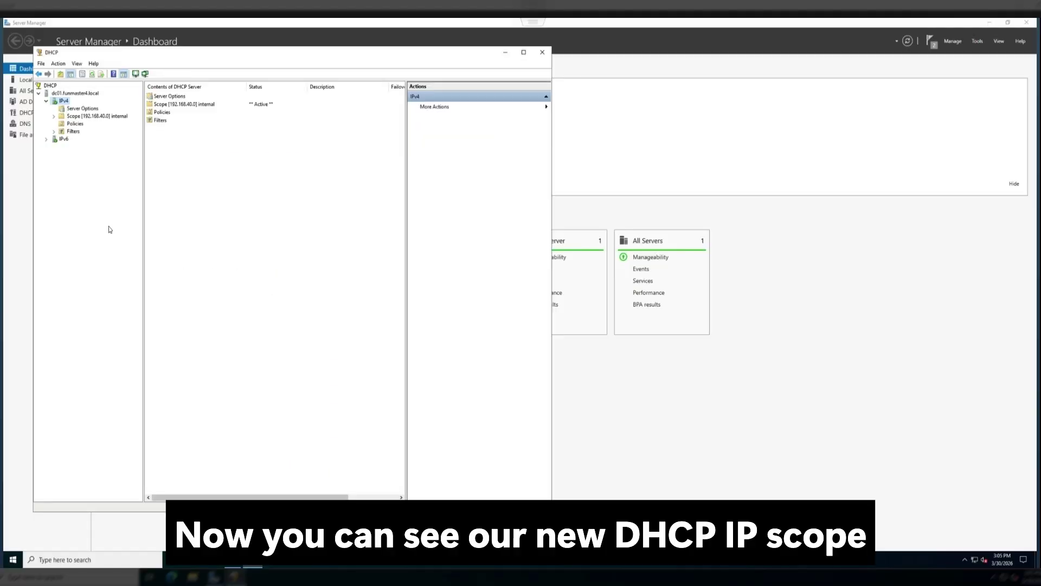
- Expand the new internal scope and check the ranges in its address pool
double_click(69, 117)
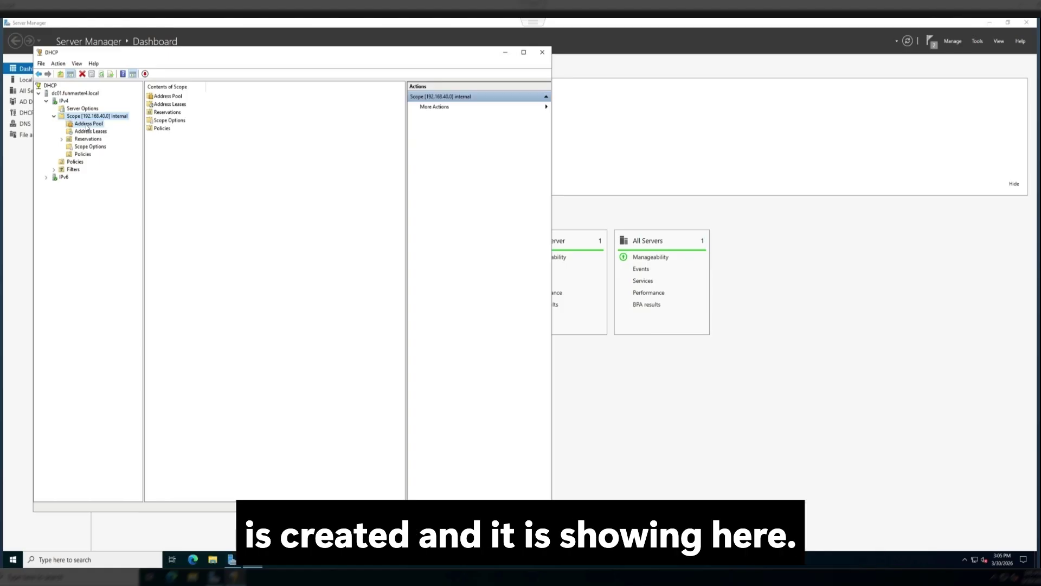
left_click(87, 125)
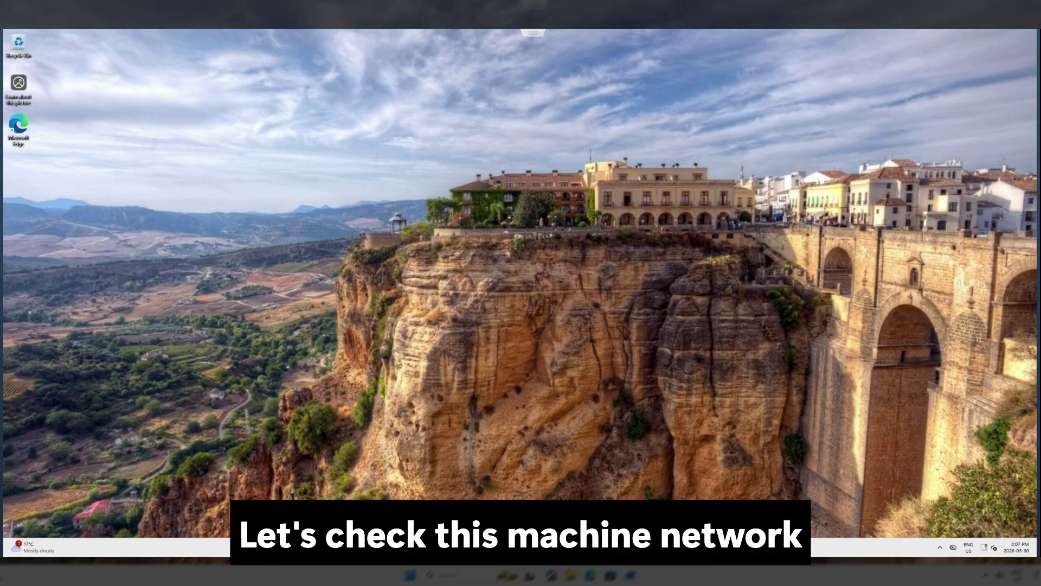
- On the Windows client machine, open Network Connections by running ncpa.cpl
key("super")
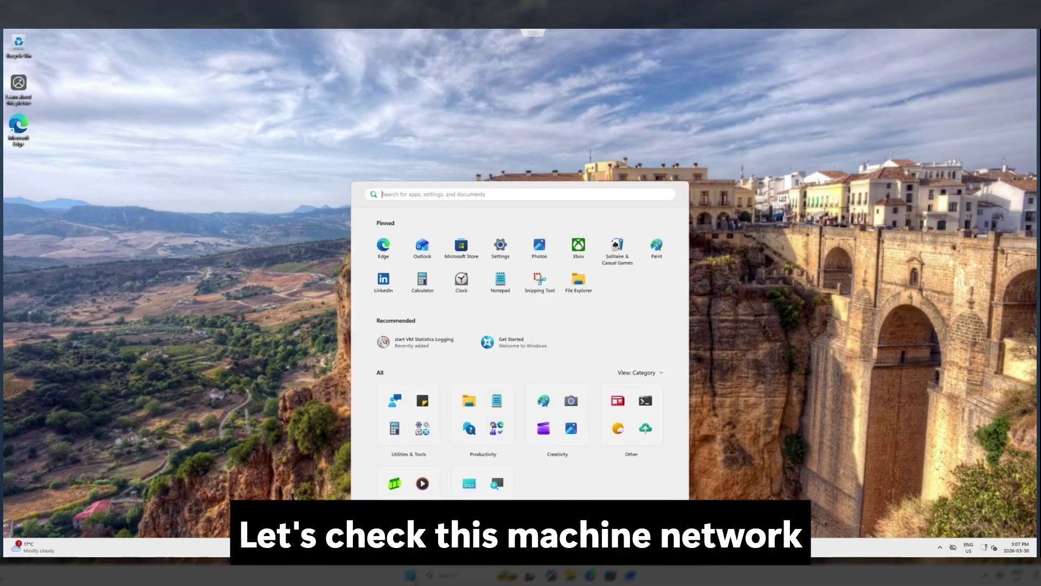
type("run")
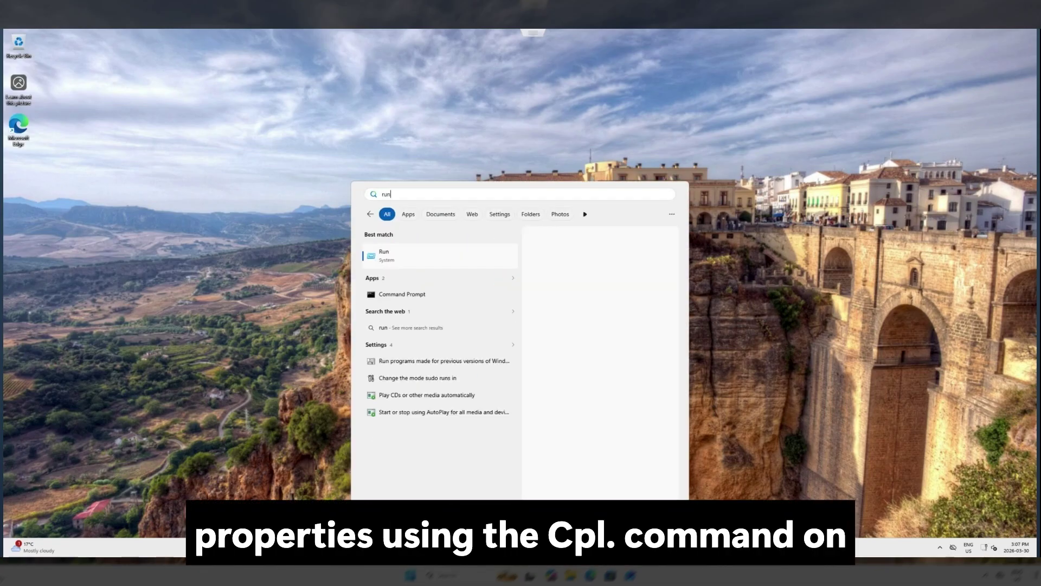
key("Return")
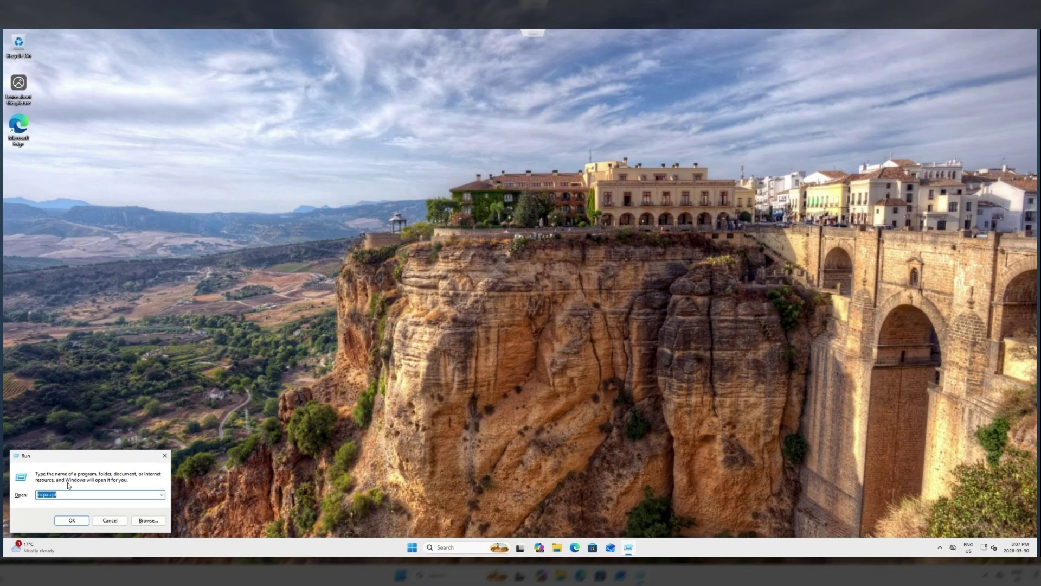
key("Return")
- Examine the IPv4 address and DHCP details of the Ethernet1 connection
double_click(469, 224)
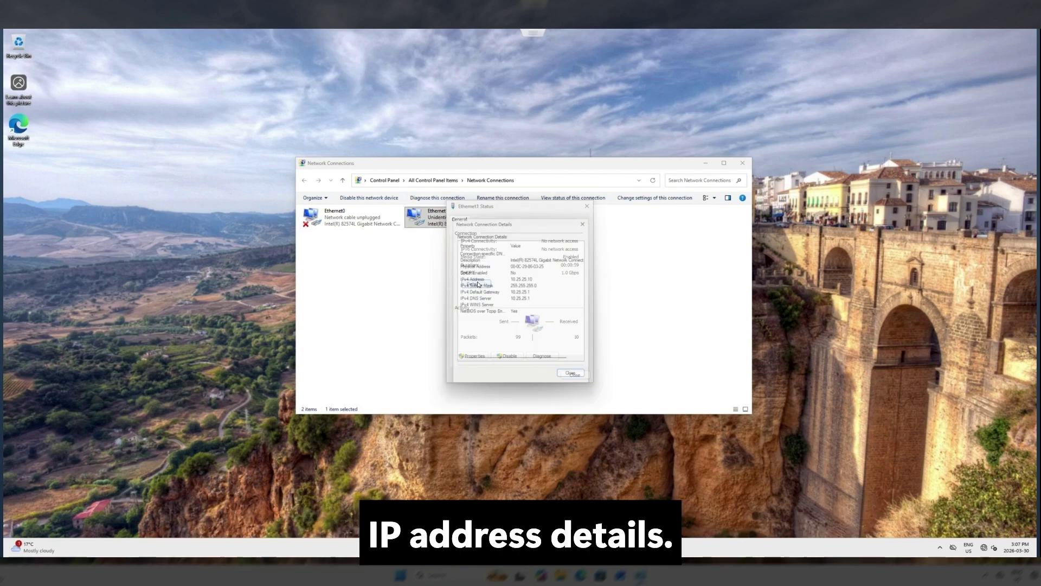
left_click(476, 284)
left_click(513, 279)
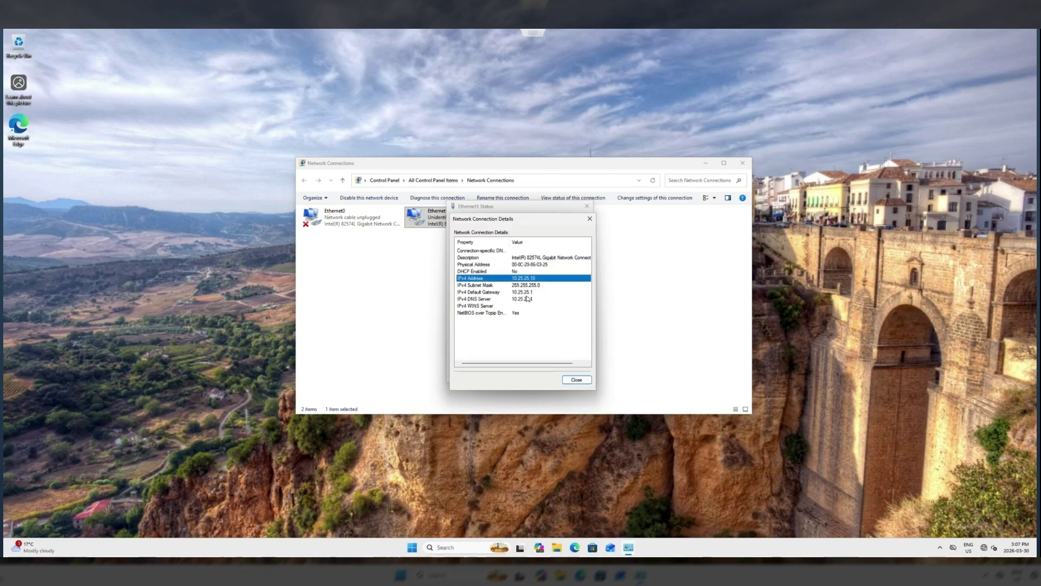
left_click(576, 380)
- Set Ethernet1's Internet Protocol Version 4 to obtain both the IP address and the DNS server address automatically
left_click(472, 356)
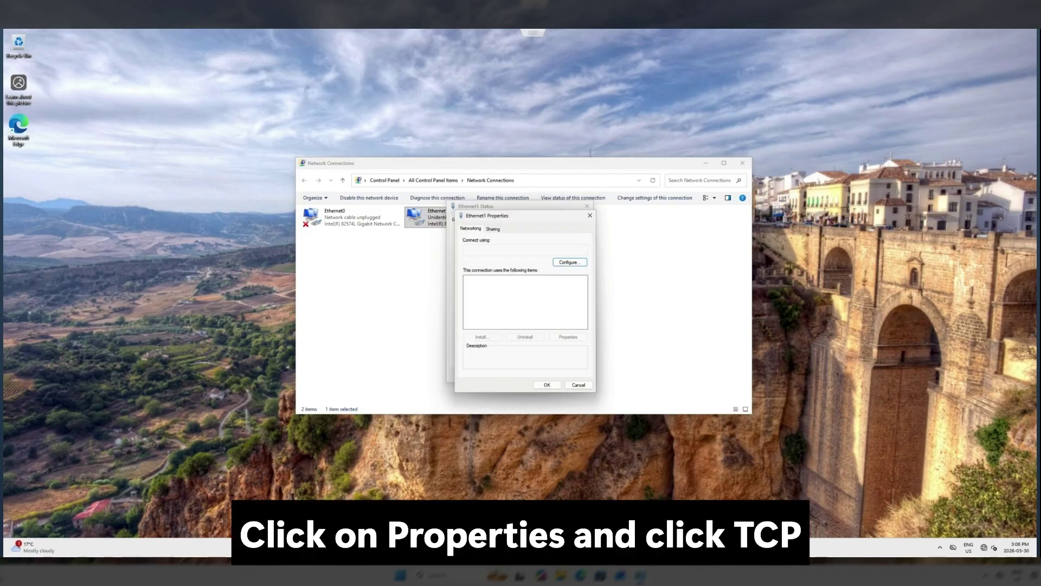
left_click_drag(521, 220, 567, 210)
left_click(564, 290)
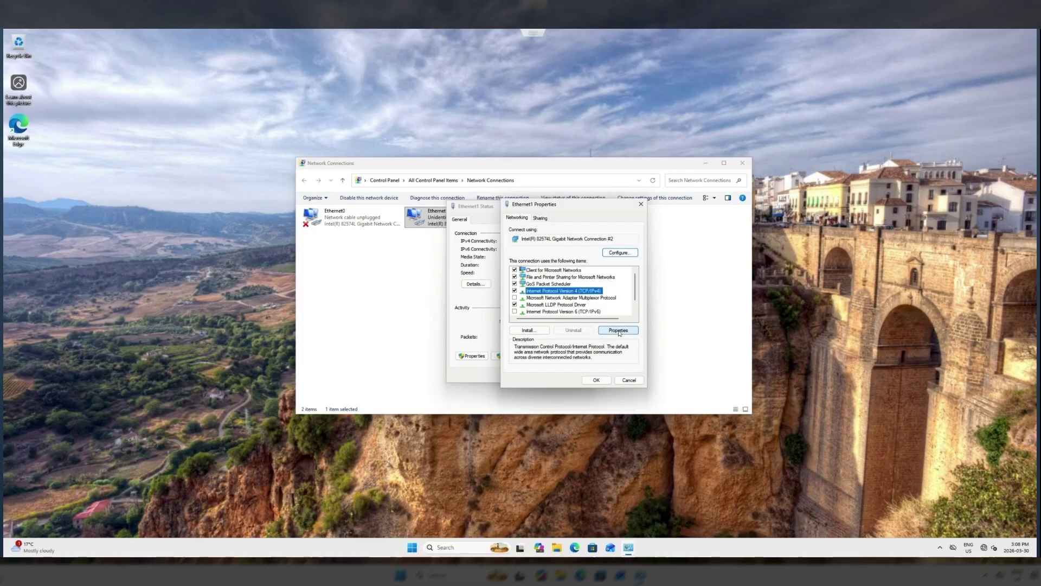
left_click(620, 332)
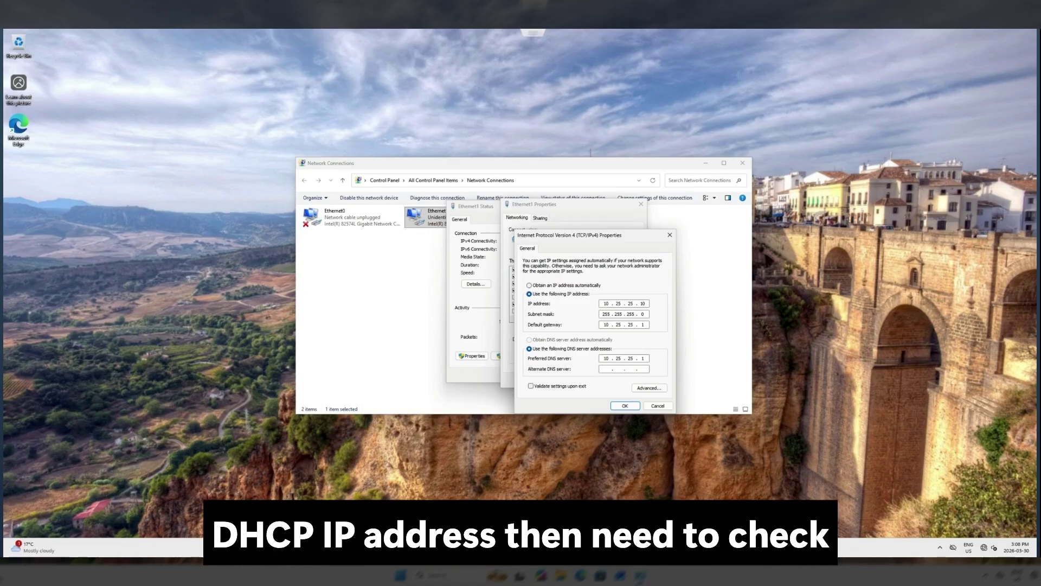
left_click(543, 286)
left_click(552, 338)
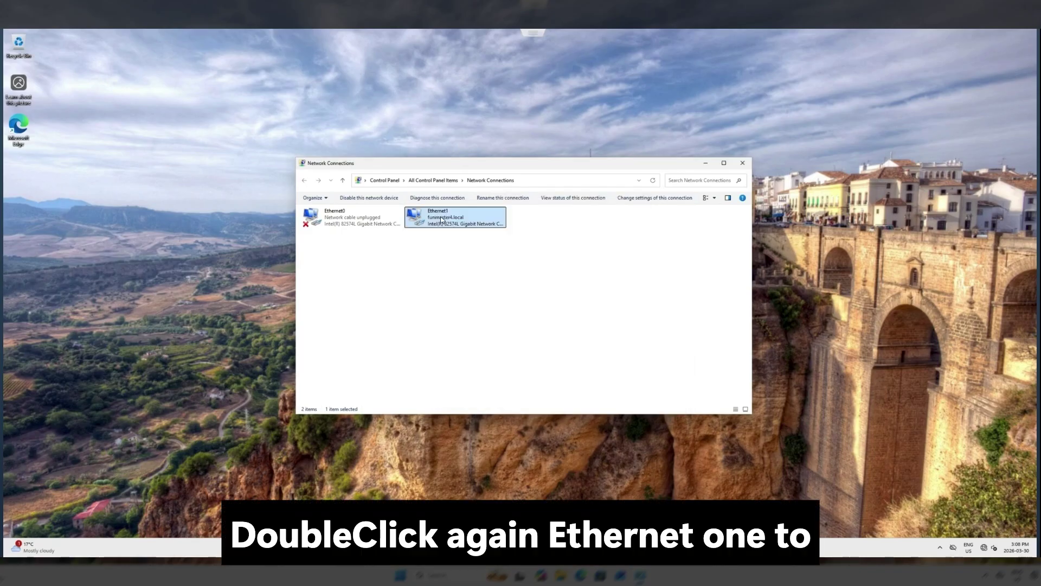
- Check which IP address, lease, gateway and DHCP server Ethernet1 now uses, and close its status windows
double_click(442, 220)
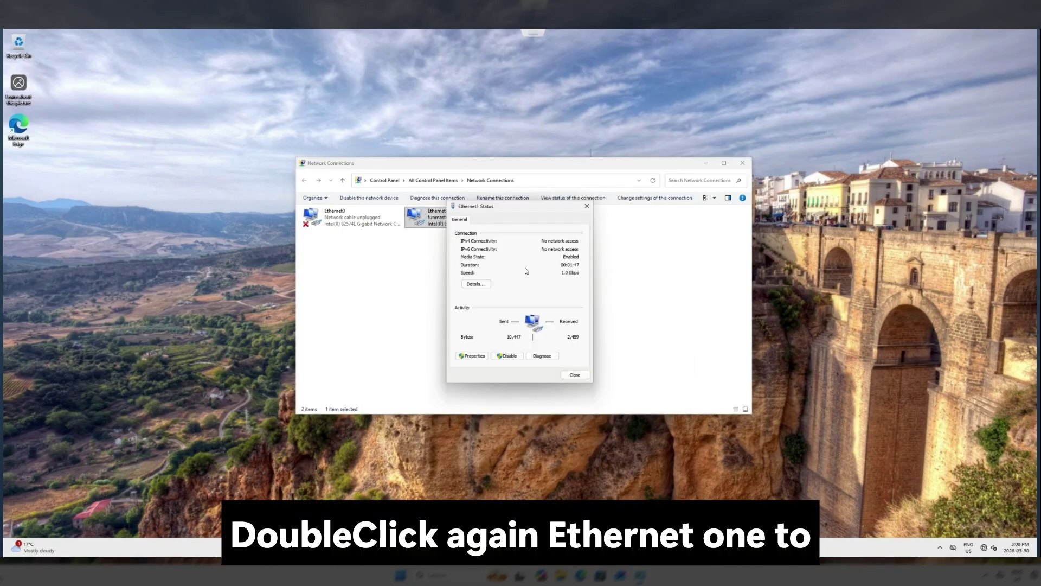
left_click(476, 284)
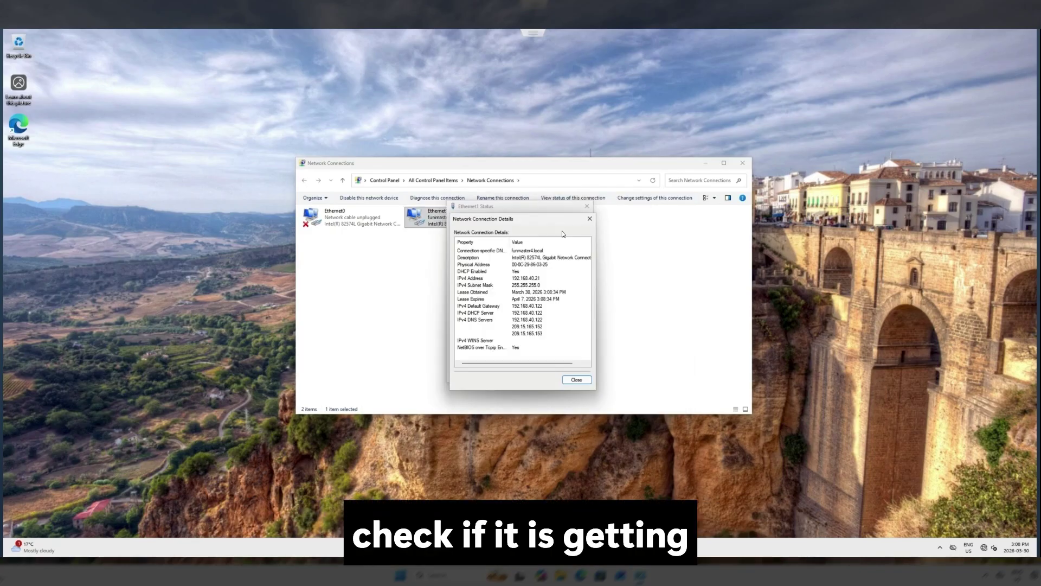
left_click_drag(530, 222, 675, 210)
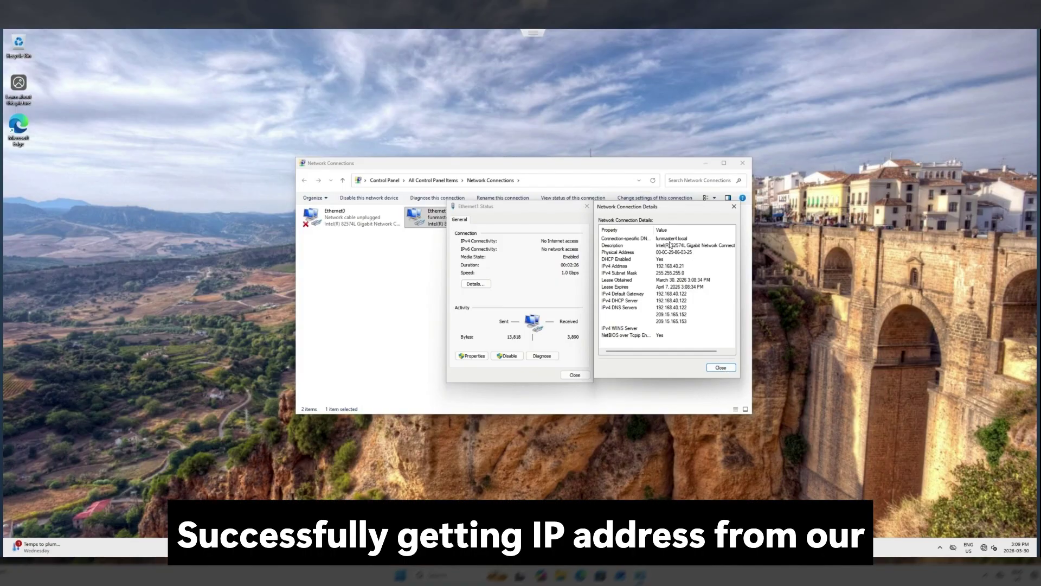
left_click(721, 368)
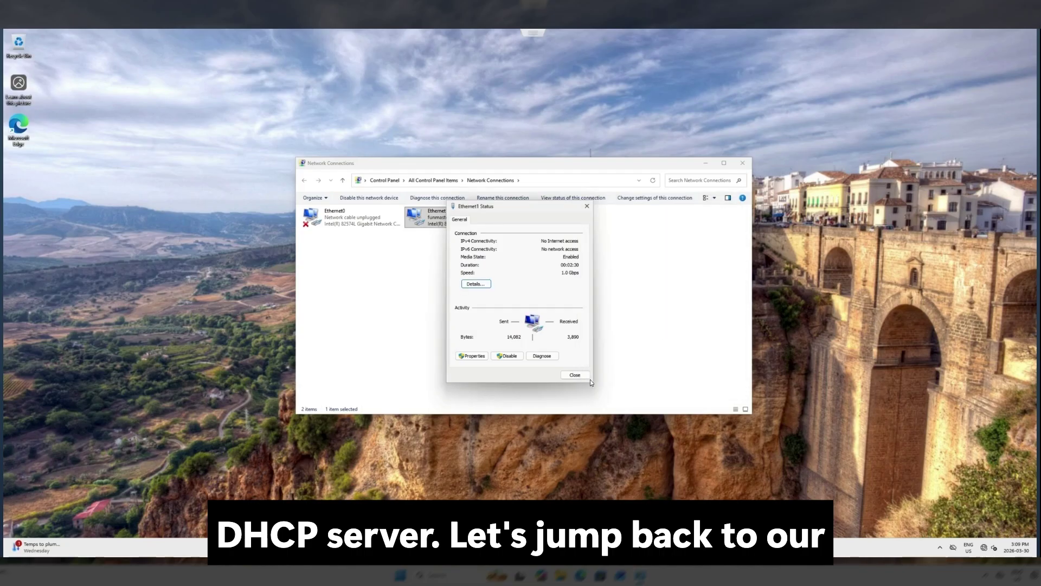
left_click(584, 375)
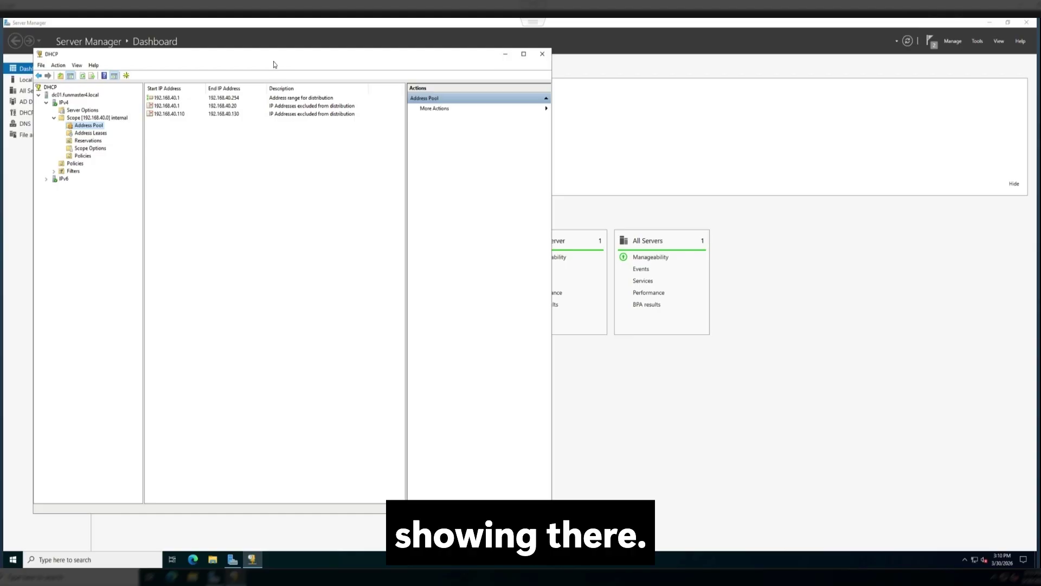
- On the DHCP server, refresh the internal scope's address leases and check the Windows 11 client's lease, widening the Name column
left_click_drag(274, 60, 382, 62)
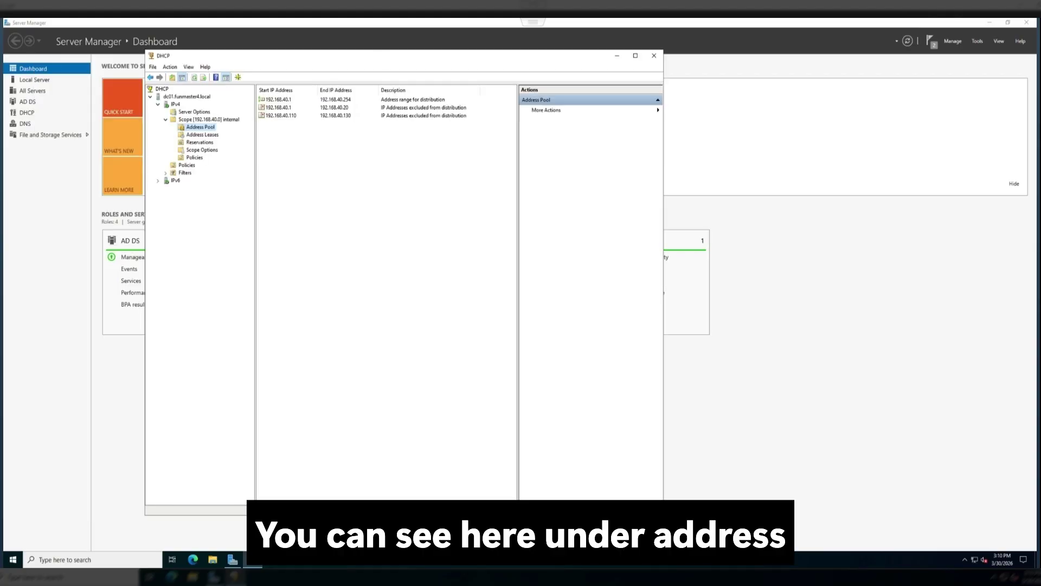
left_click(223, 121)
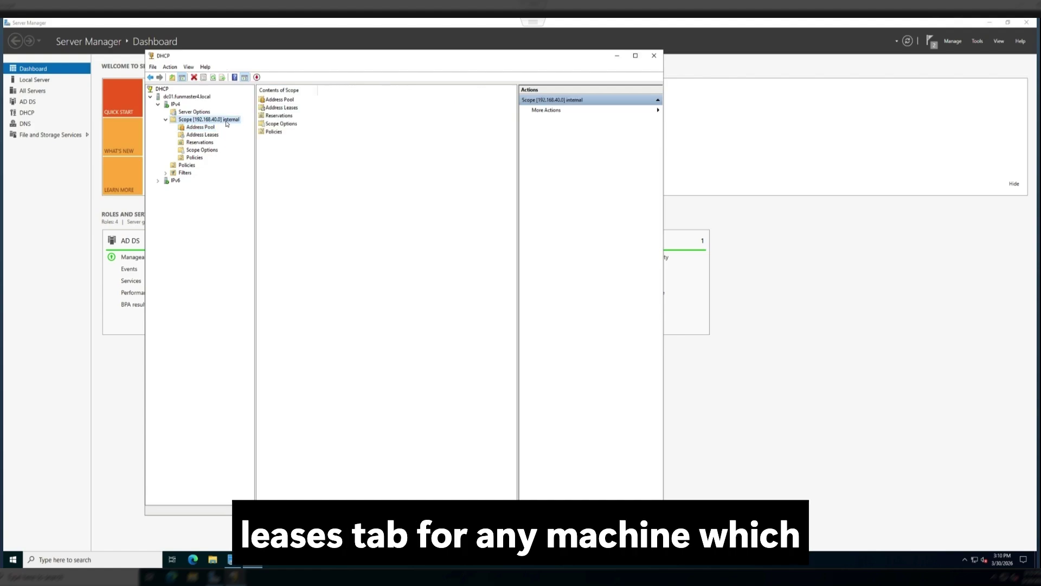
left_click(215, 128)
left_click(210, 134)
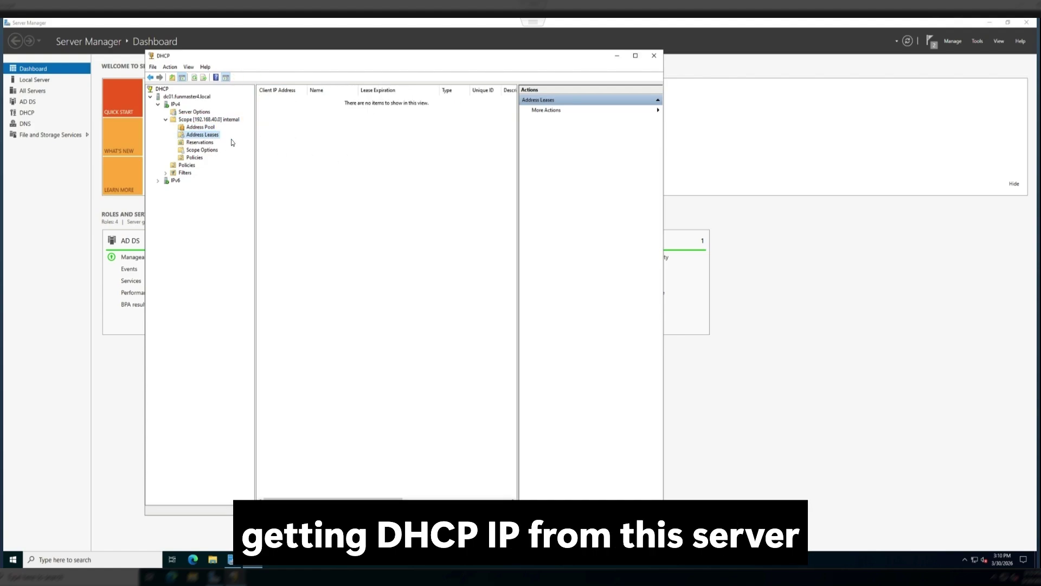
right_click(338, 164)
left_click(359, 167)
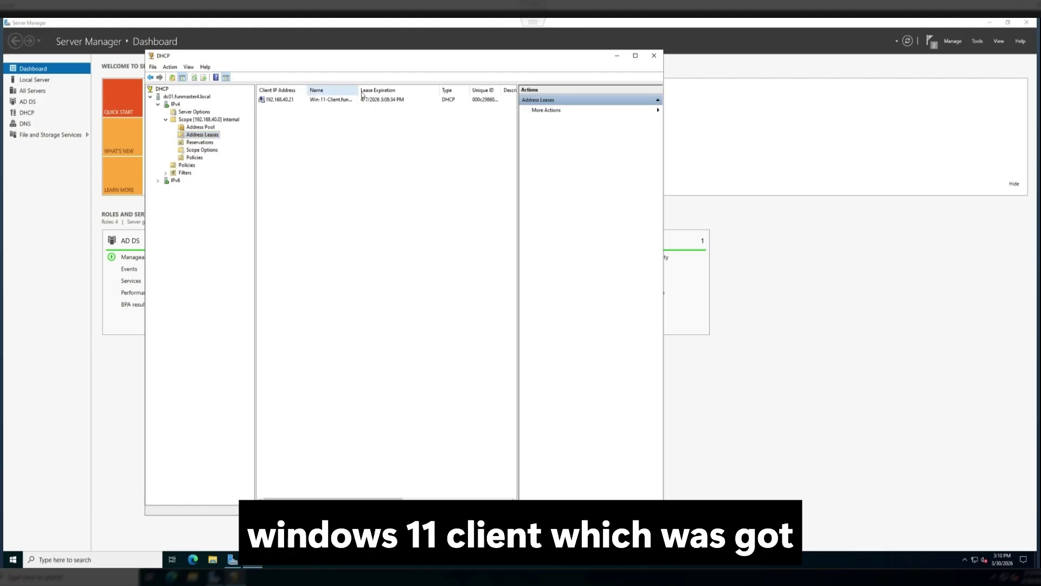
left_click_drag(359, 91, 375, 90)
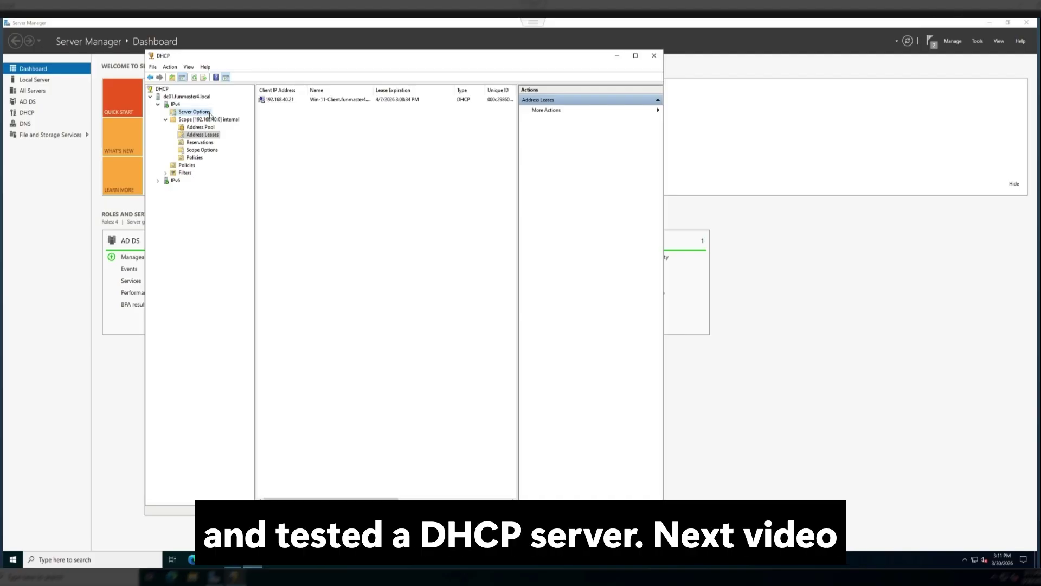
left_click(211, 114)
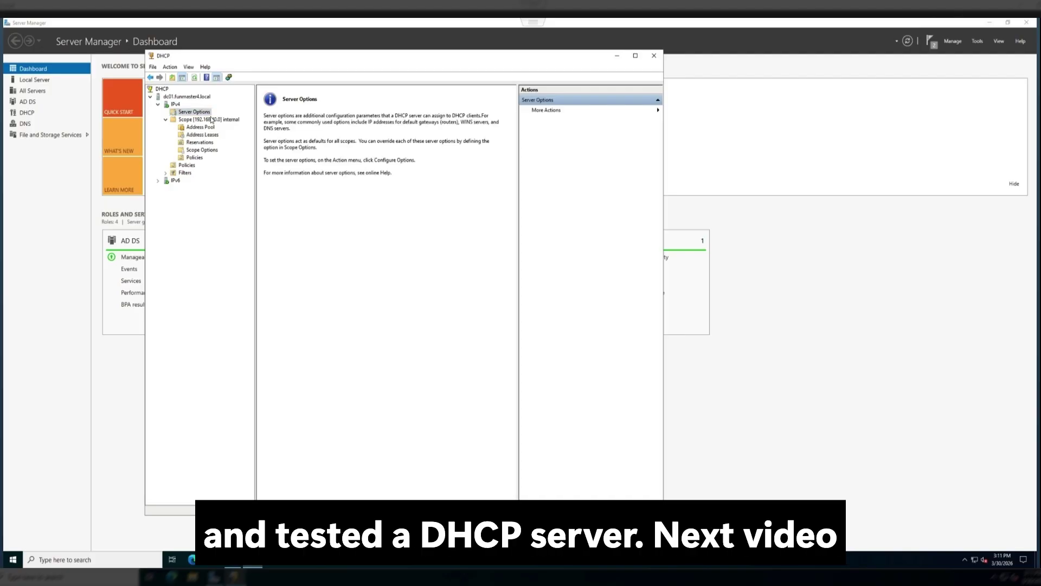
left_click(202, 134)
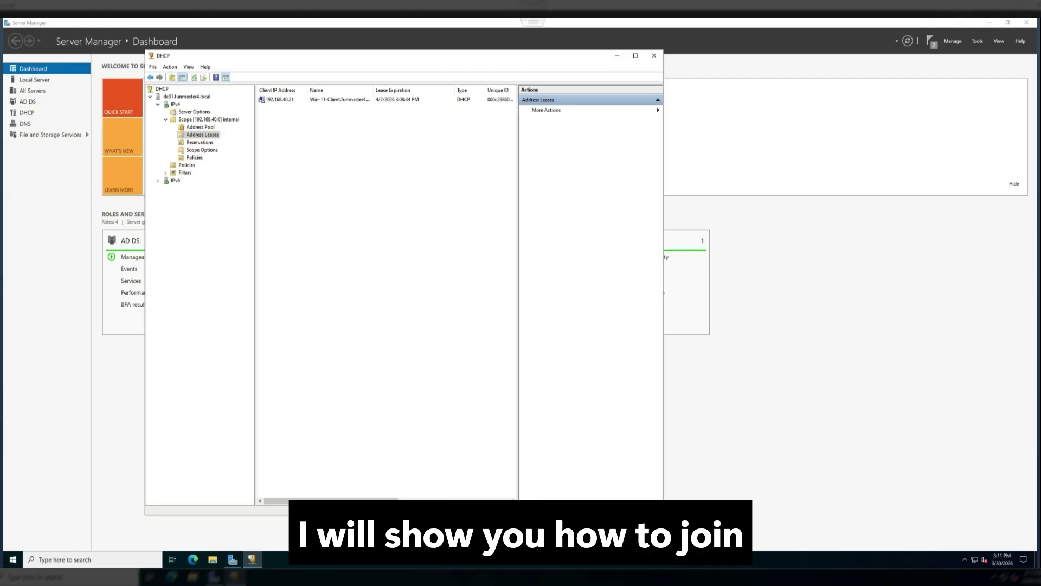
left_click(210, 114)
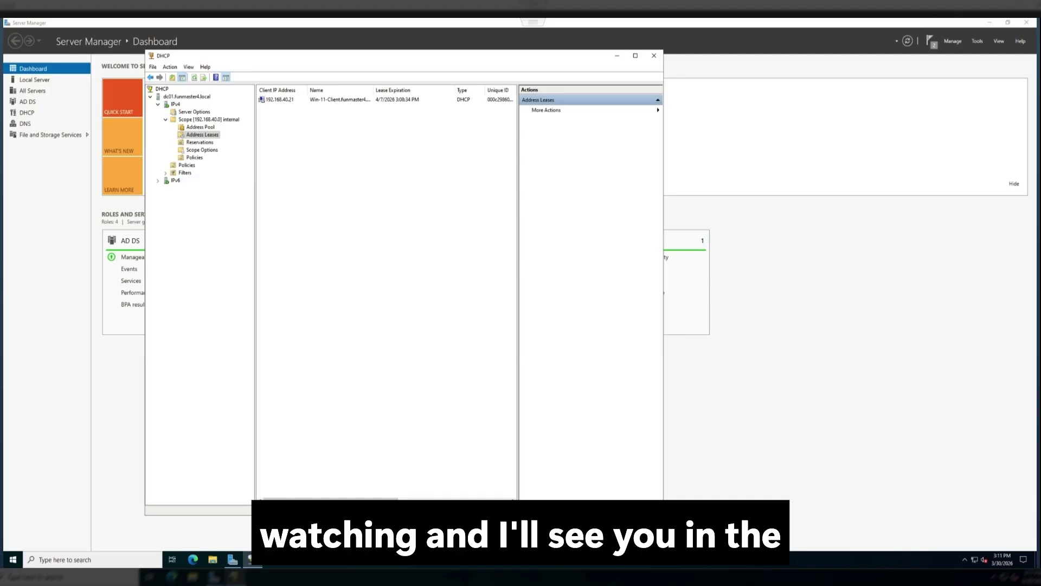
left_click(211, 115)
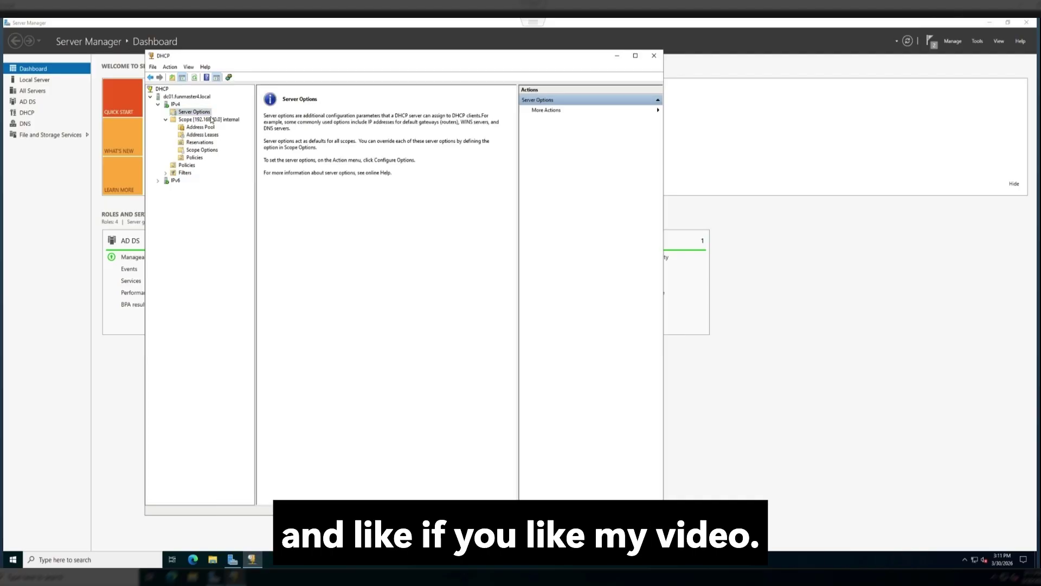
left_click(202, 134)
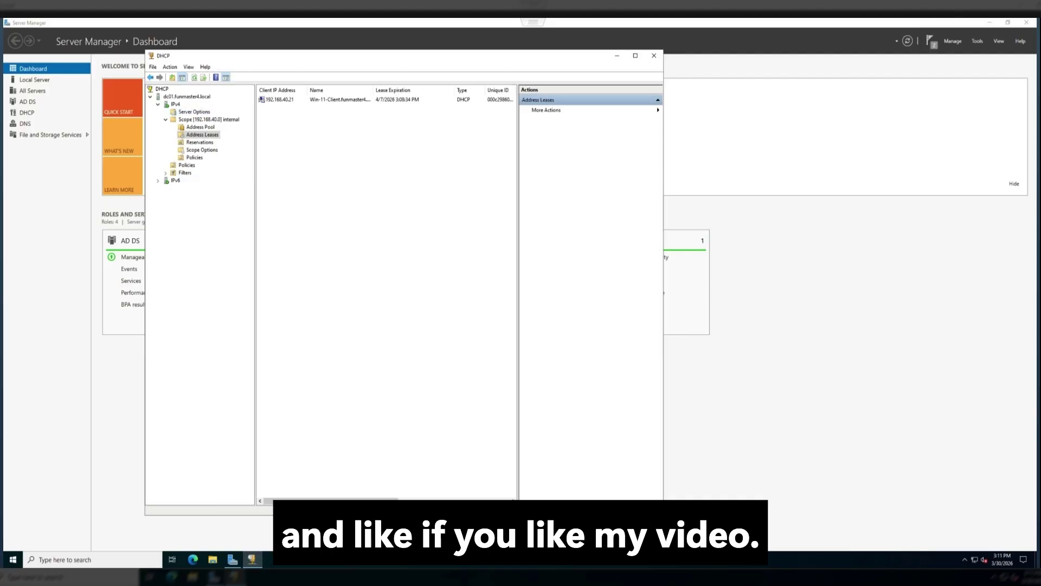